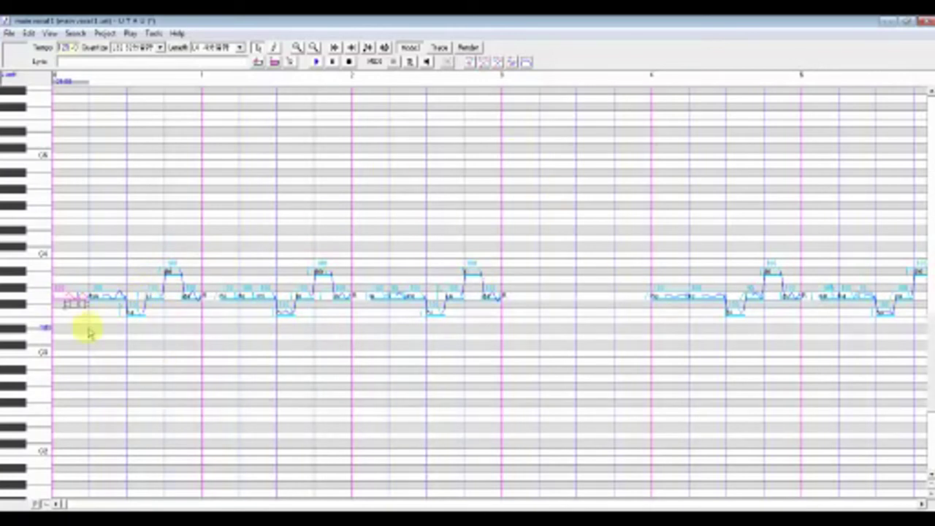
Step: Drag-select the first phrase of notes and render it for playback
{"action": "left_click_drag", "start_coordinate": [70, 338], "coordinate": [497, 323]}
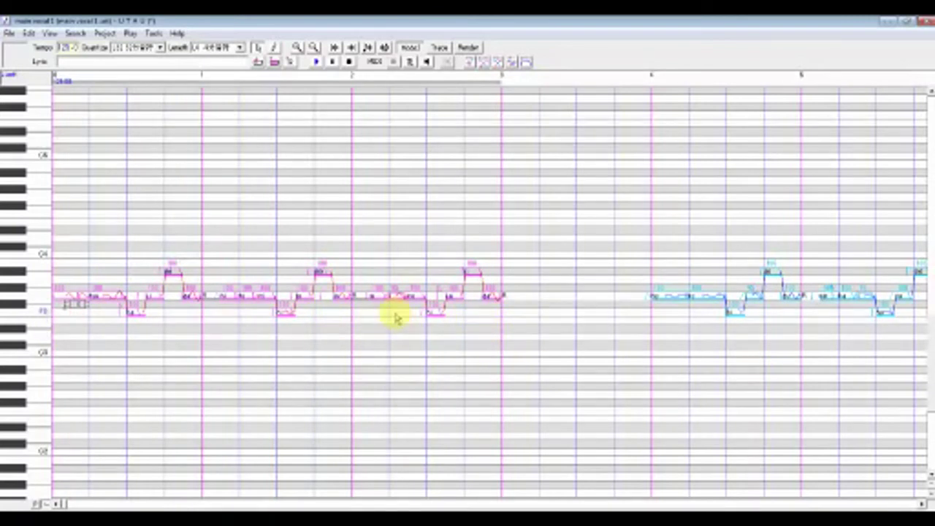
{"action": "left_click", "coordinate": [315, 61]}
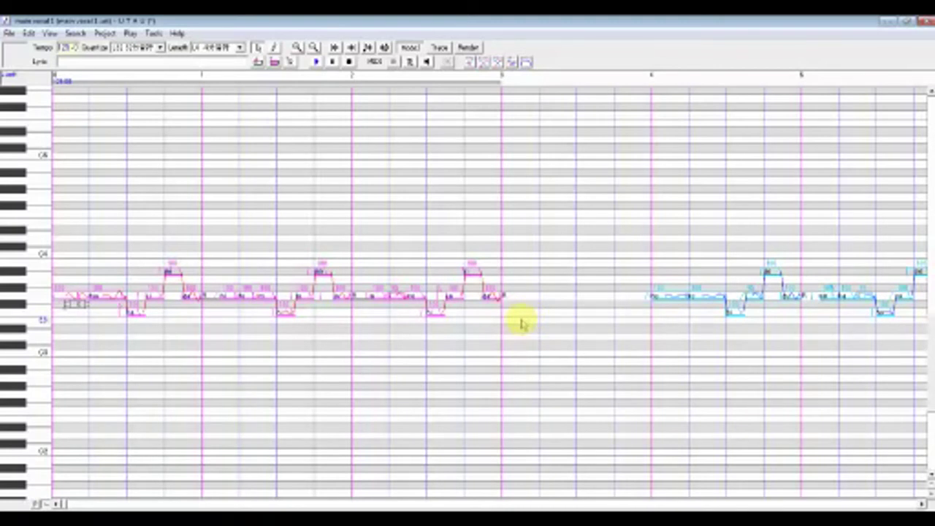
Step: Select every note in the song with Ctrl+A
{"action": "key", "text": "ctrl+a"}
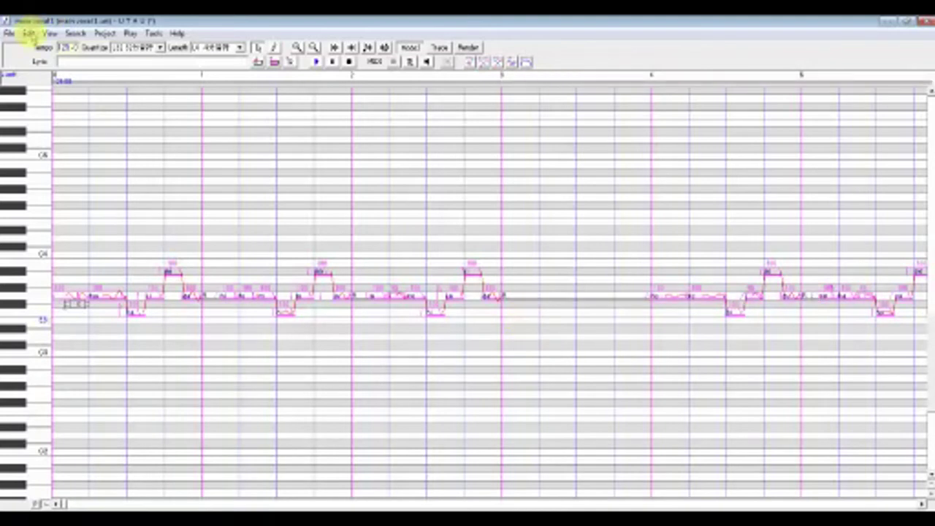
Step: Bring up the right-click action menu for all the selected notes
{"action": "left_click", "coordinate": [29, 33]}
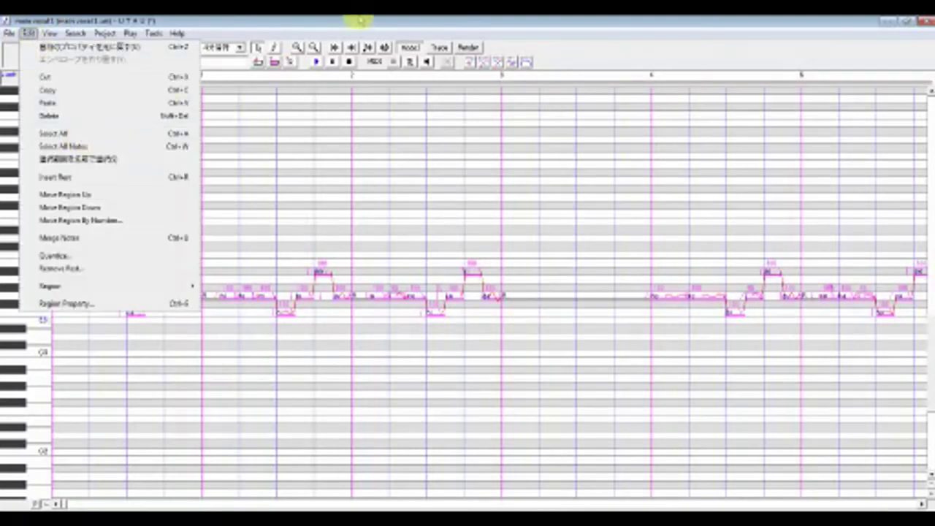
{"action": "left_click", "coordinate": [358, 21]}
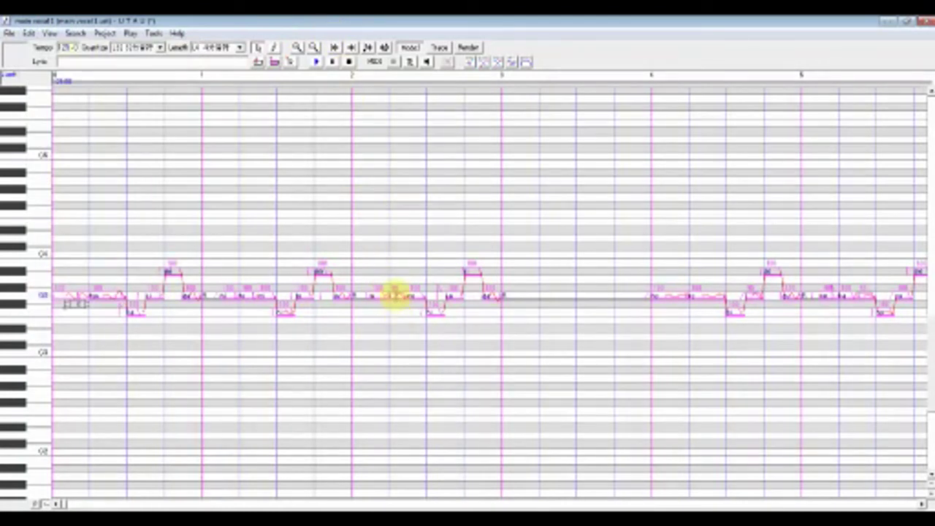
{"action": "right_click", "coordinate": [397, 294]}
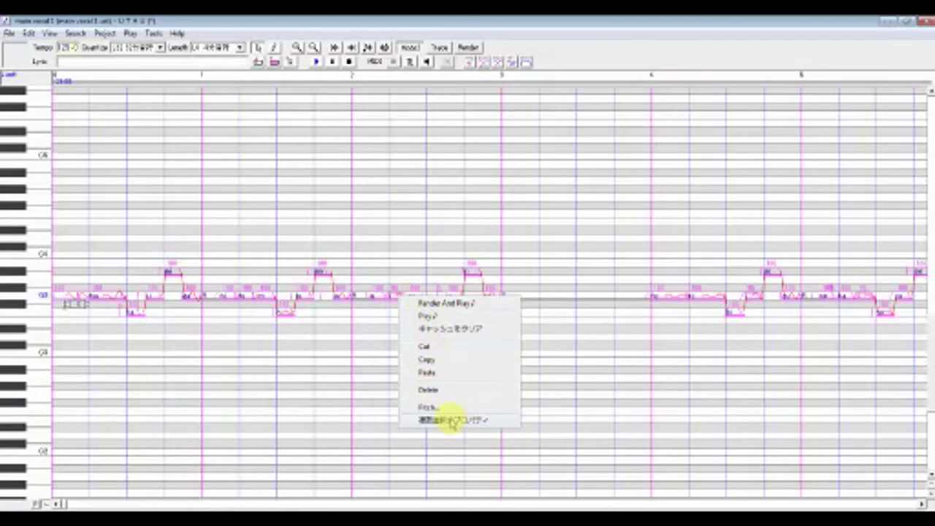
Step: Clear Preutterance/Overlap for all selected notes in their properties and apply with OK
{"action": "left_click", "coordinate": [453, 421]}
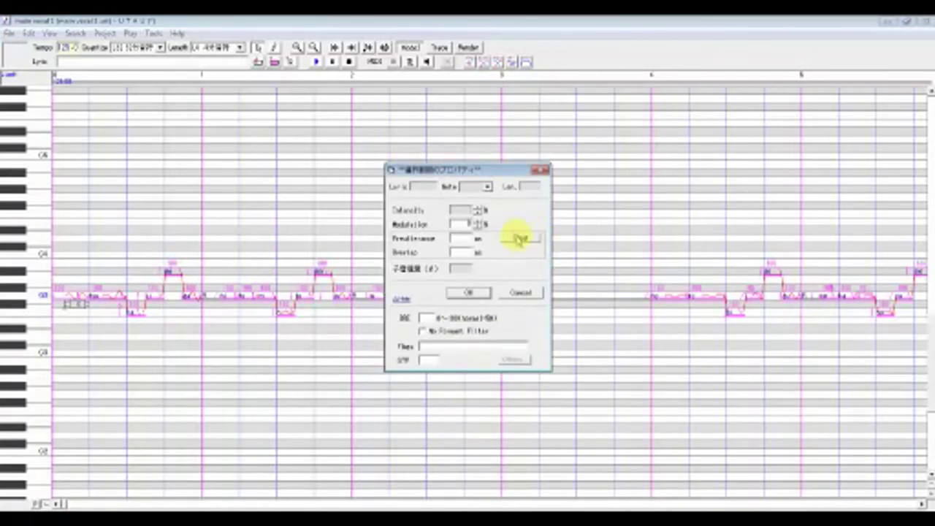
{"action": "left_click", "coordinate": [523, 240]}
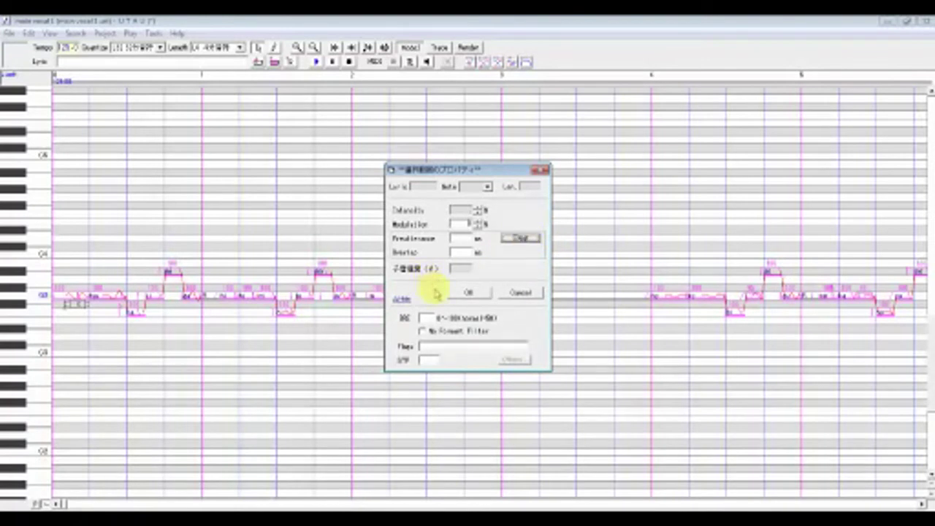
{"action": "left_click", "coordinate": [472, 223]}
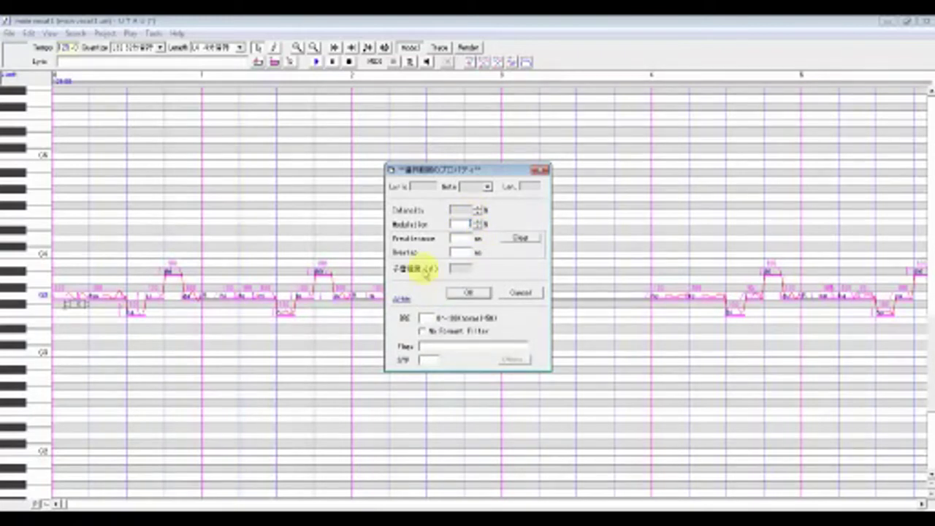
{"action": "left_click", "coordinate": [426, 359]}
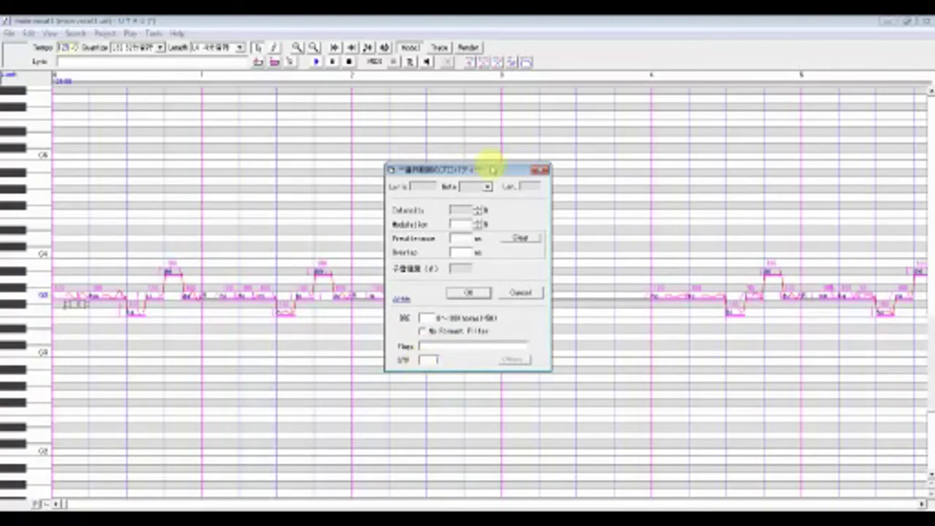
{"action": "left_click", "coordinate": [461, 224]}
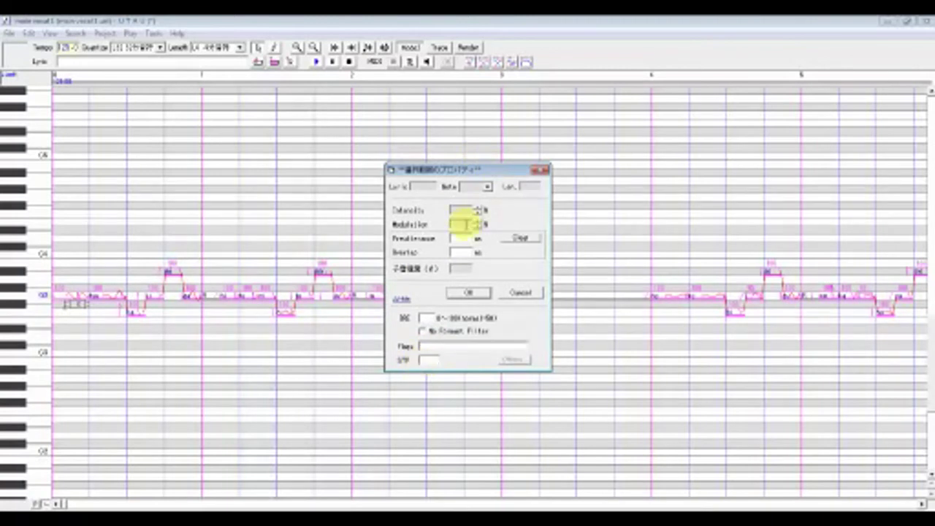
{"action": "left_click", "coordinate": [472, 294]}
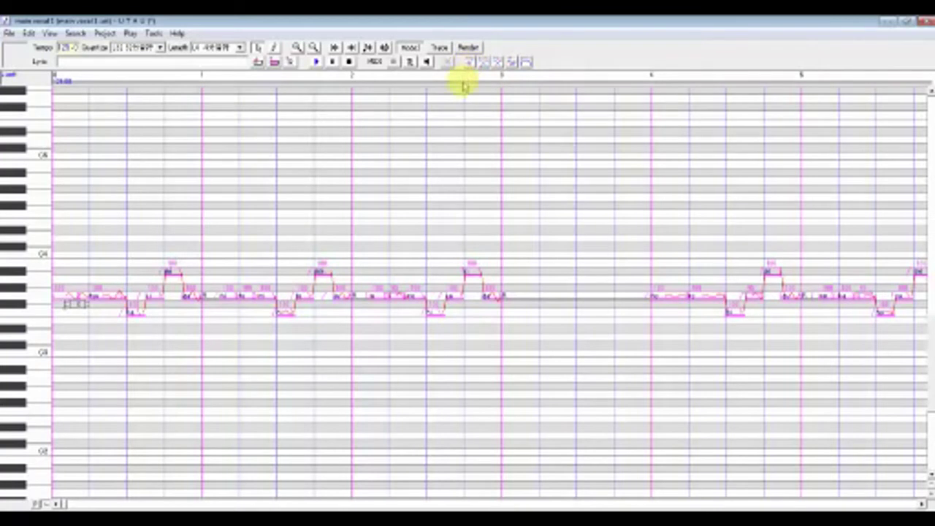
Step: Reselect the first phrase and play it back with the cleared settings
{"action": "left_click", "coordinate": [494, 378]}
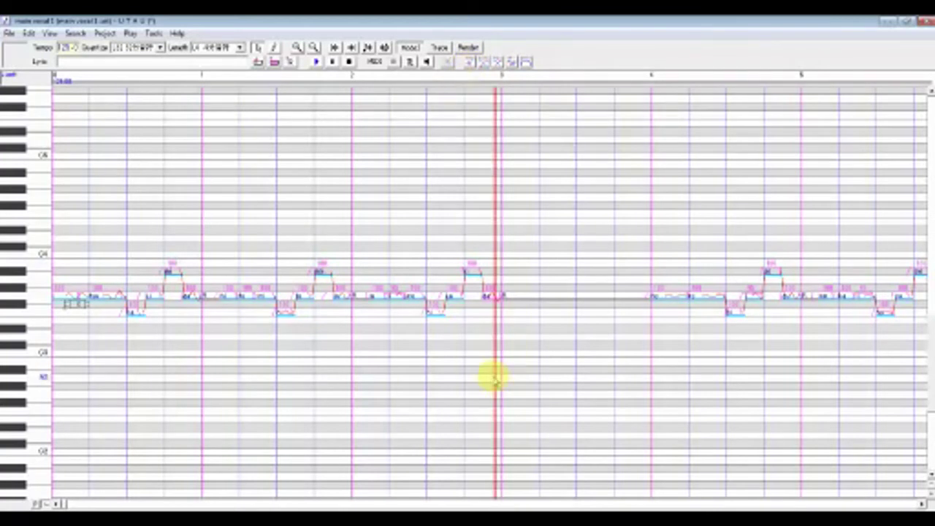
{"action": "left_click_drag", "start_coordinate": [494, 378], "coordinate": [55, 311]}
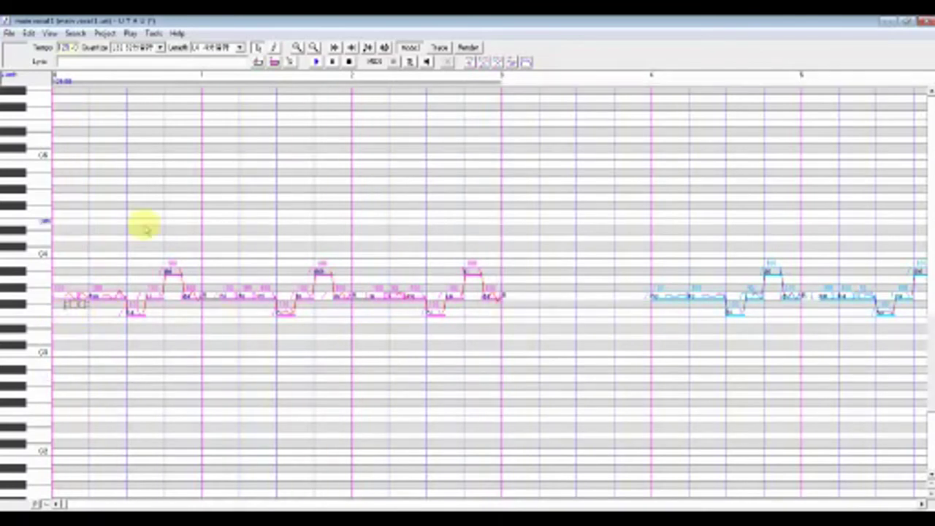
{"action": "left_click", "coordinate": [316, 63]}
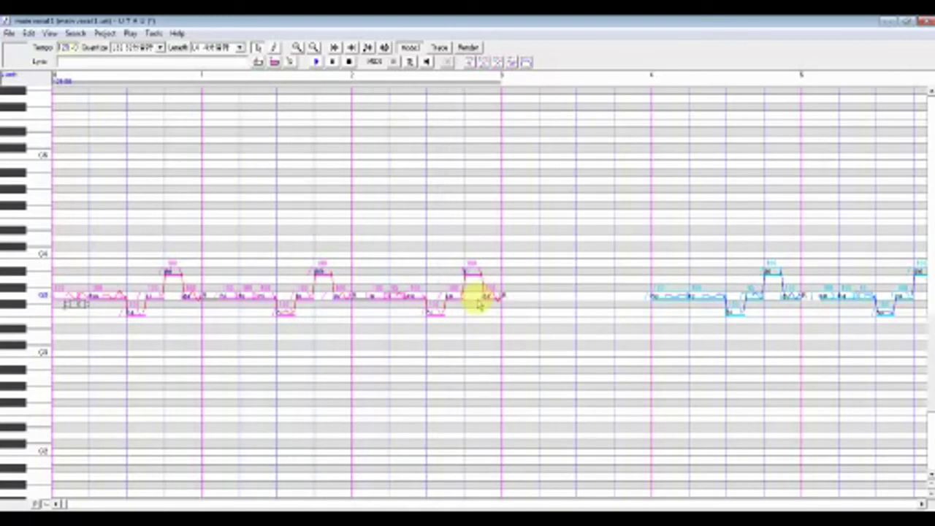
Step: Clear Preutterance/Overlap on the selected first-phrase notes through their properties dialog
{"action": "right_click", "coordinate": [406, 295]}
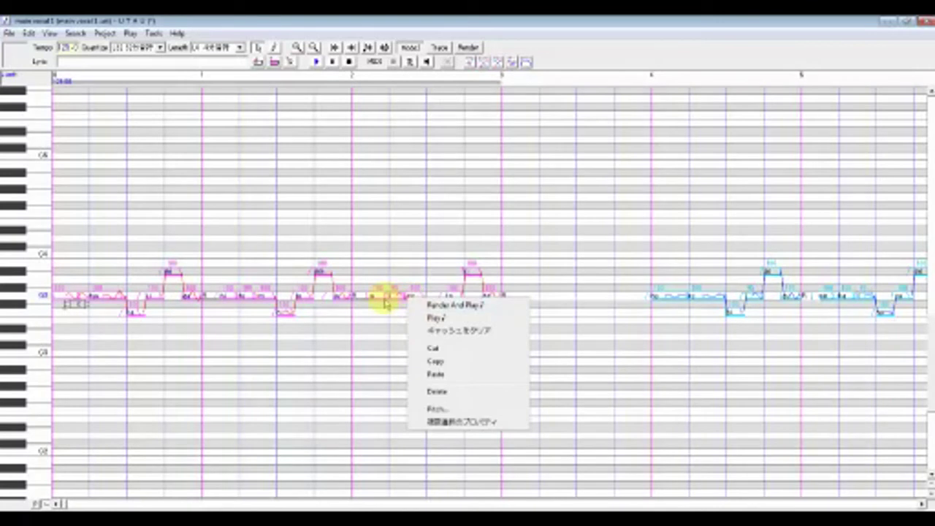
{"action": "left_click", "coordinate": [388, 298]}
{"action": "right_click", "coordinate": [387, 297]}
{"action": "left_click", "coordinate": [434, 424]}
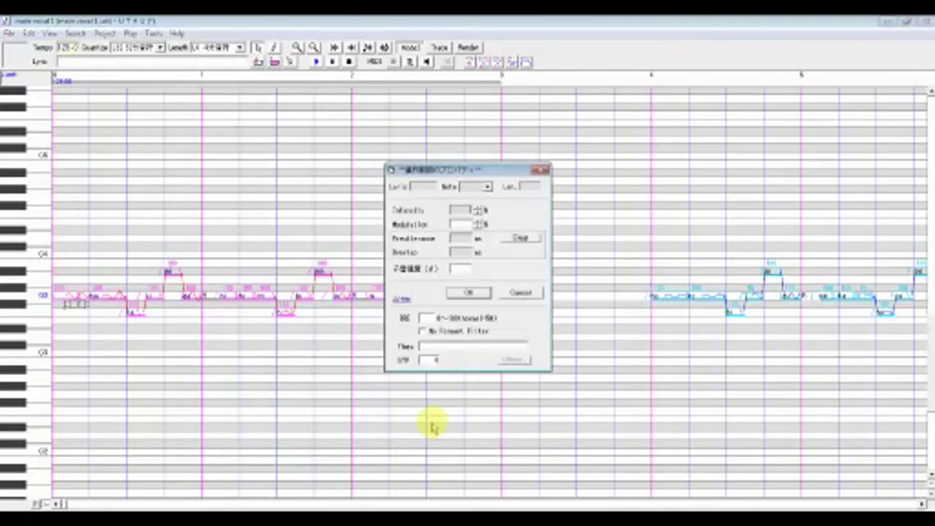
{"action": "left_click", "coordinate": [459, 223]}
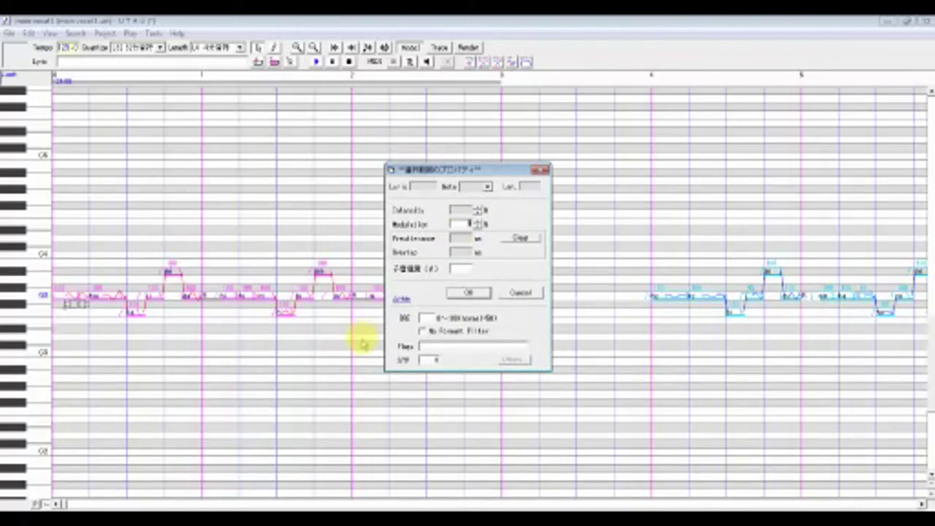
{"action": "double_click", "coordinate": [431, 359]}
{"action": "left_click", "coordinate": [520, 237]}
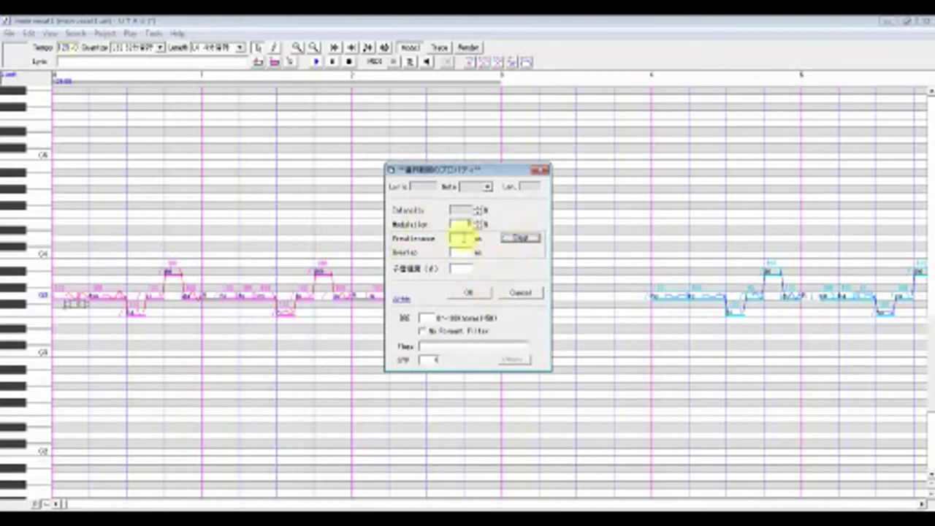
{"action": "left_click", "coordinate": [470, 294]}
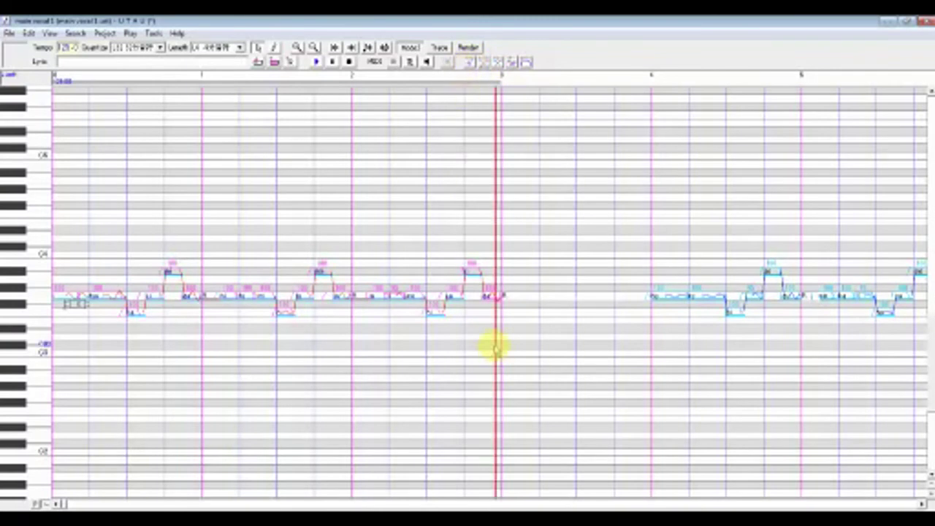
Step: Replay the first phrase, restarting playback once, then select the notes after bar 2
{"action": "left_click", "coordinate": [316, 61]}
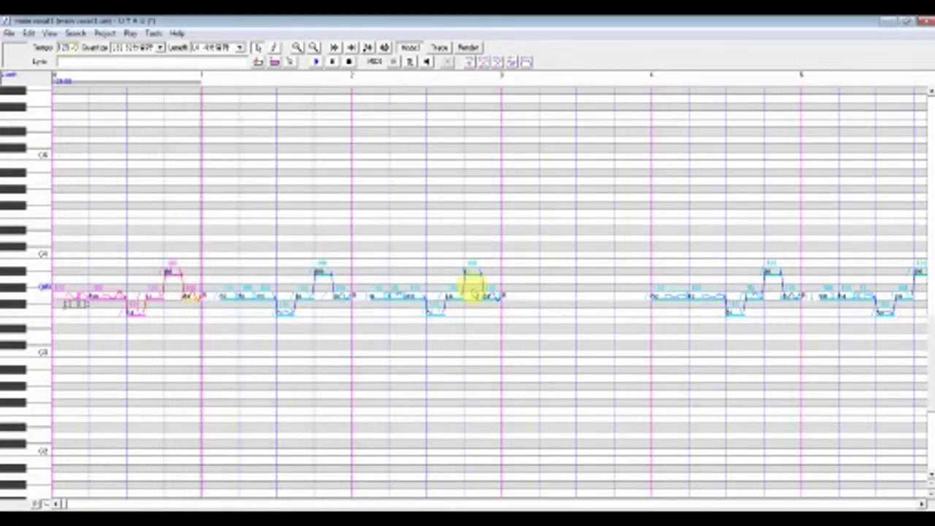
{"action": "left_click", "coordinate": [95, 371]}
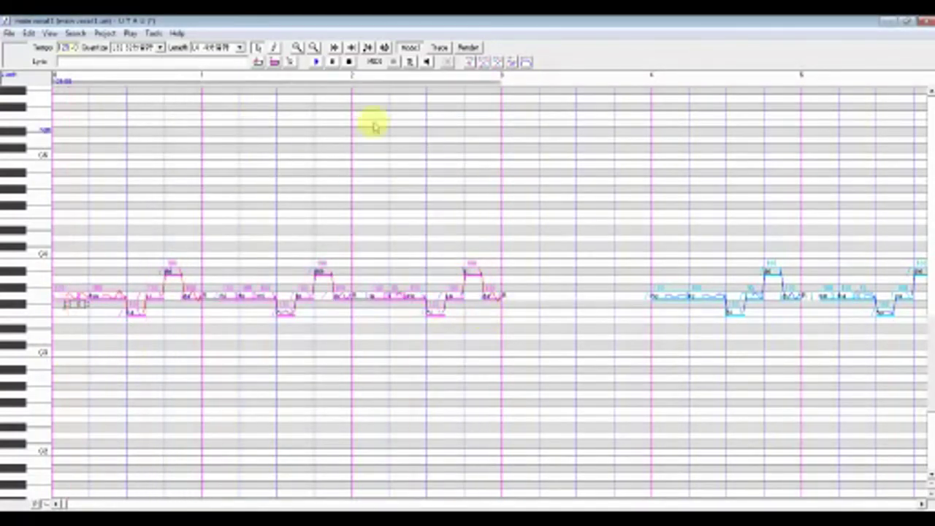
{"action": "left_click", "coordinate": [316, 61]}
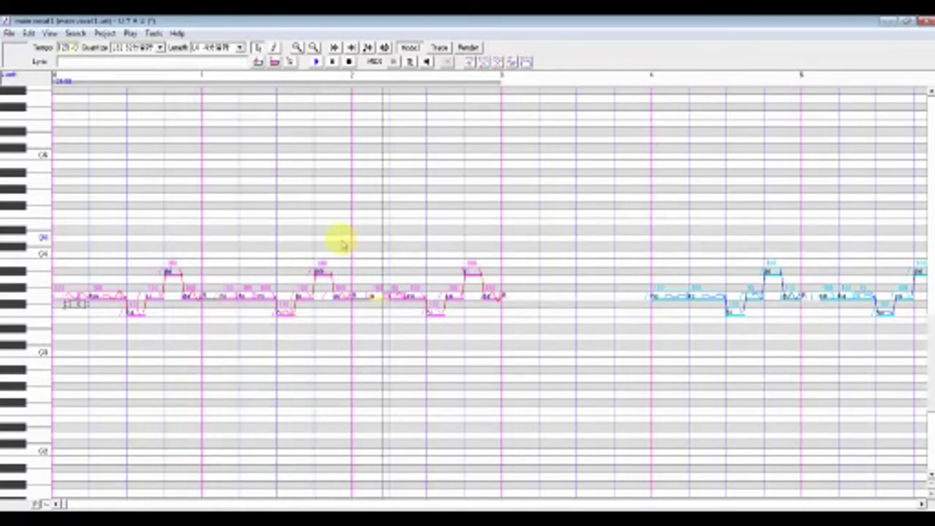
{"action": "left_click", "coordinate": [387, 306]}
{"action": "right_click", "coordinate": [388, 307]}
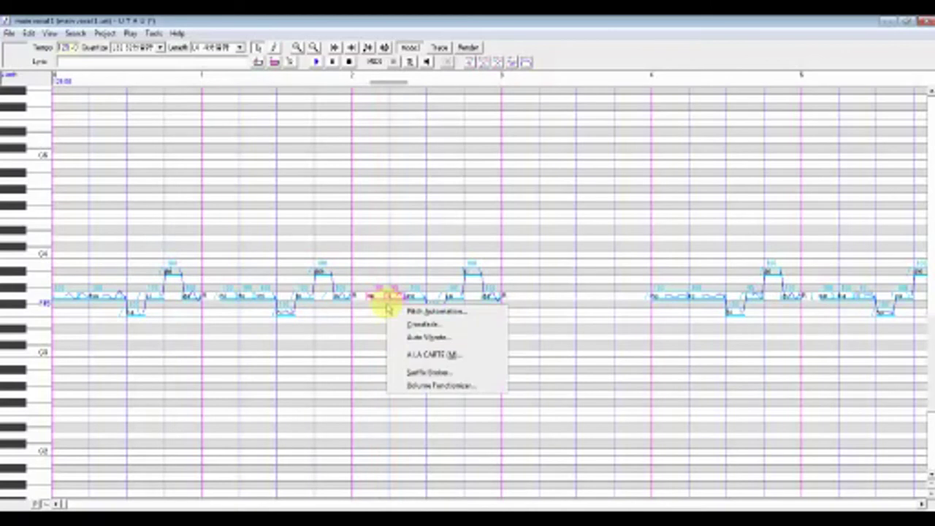
{"action": "left_click", "coordinate": [448, 326]}
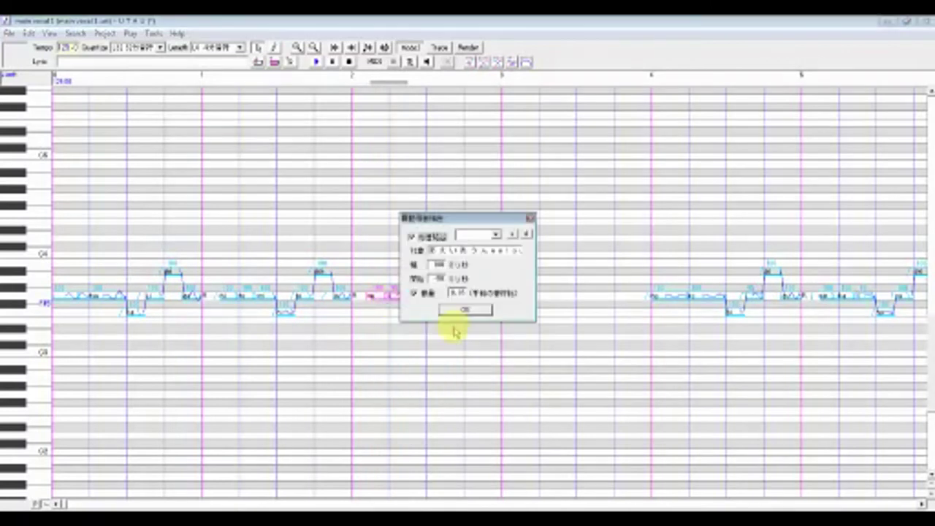
{"action": "left_click_drag", "start_coordinate": [456, 210], "coordinate": [577, 146]}
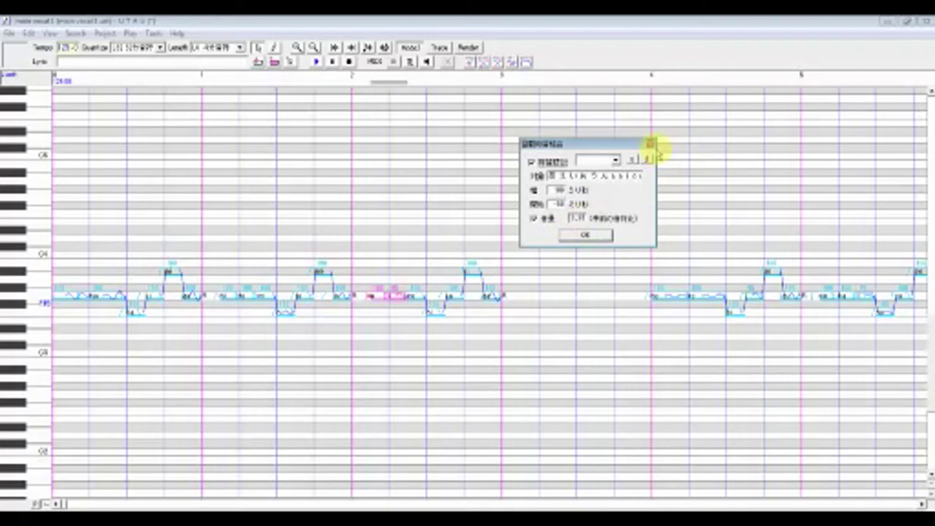
{"action": "left_click", "coordinate": [650, 144]}
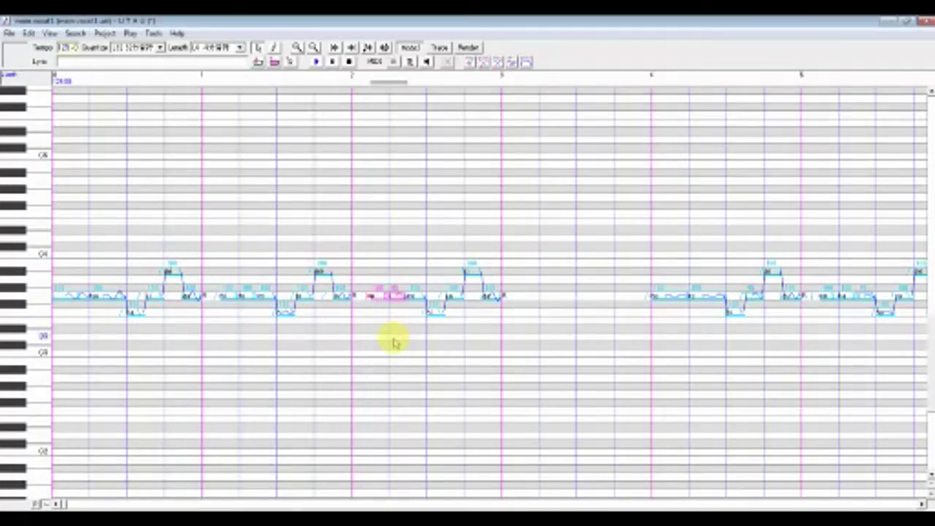
{"action": "left_click", "coordinate": [316, 62]}
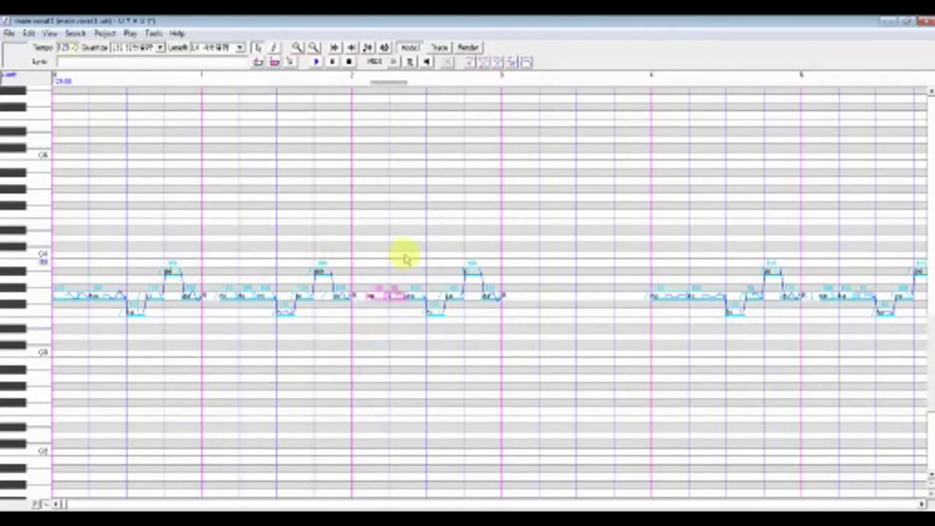
Step: Render and play the song again, then stop playback
{"action": "left_click", "coordinate": [316, 62]}
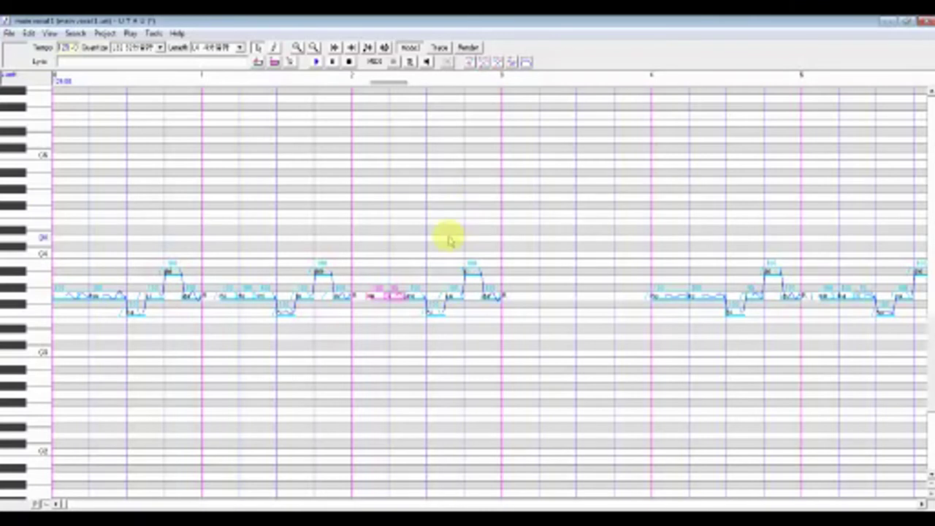
{"action": "key", "text": "space"}
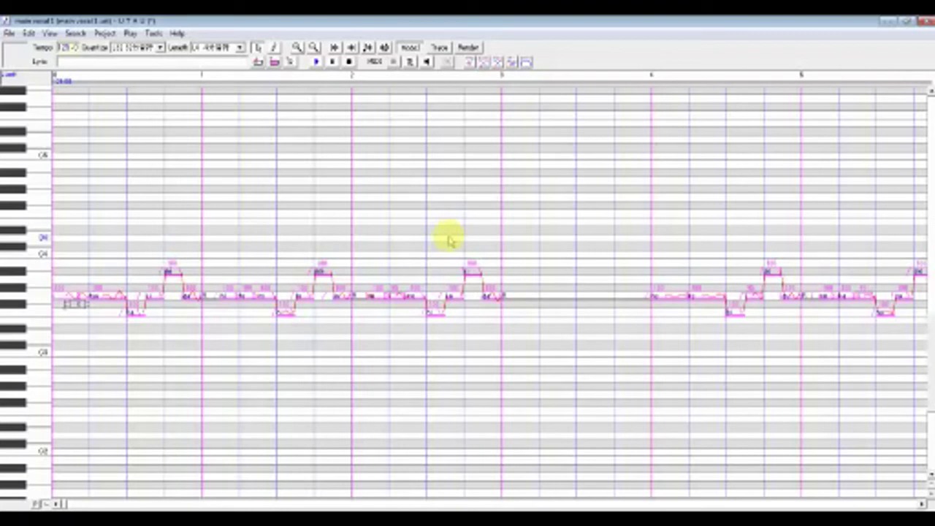
Step: Apply Crossfade to the notes after editing the 対象 target vowel list
{"action": "right_click", "coordinate": [449, 241]}
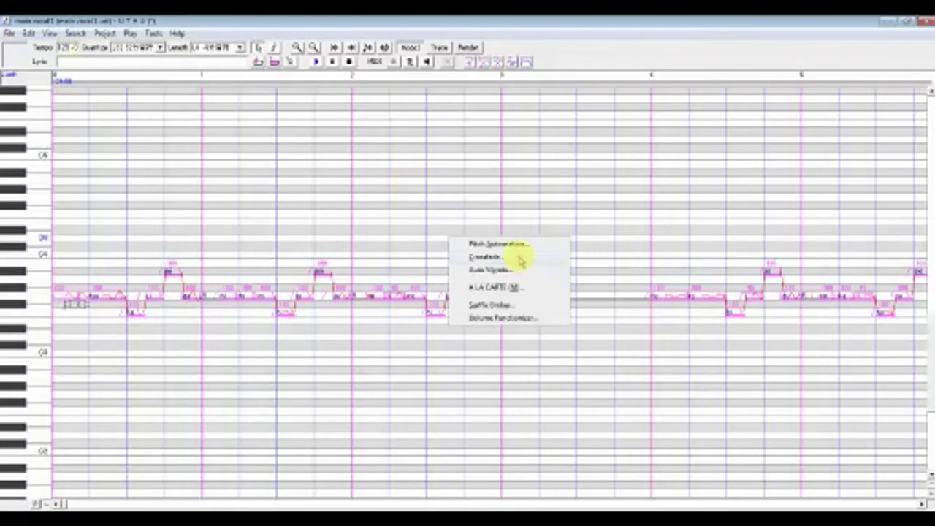
{"action": "left_click", "coordinate": [520, 259]}
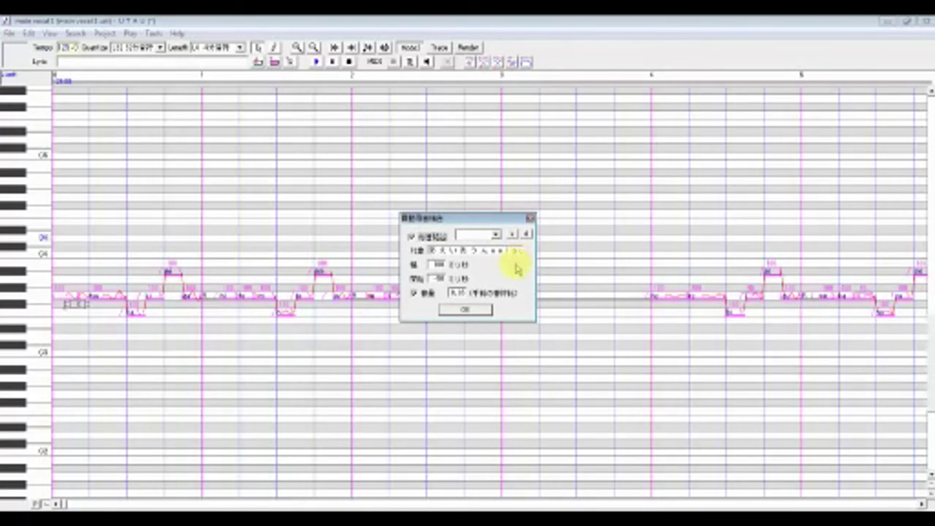
{"action": "left_click_drag", "start_coordinate": [428, 251], "coordinate": [530, 254]}
{"action": "left_click", "coordinate": [488, 251]}
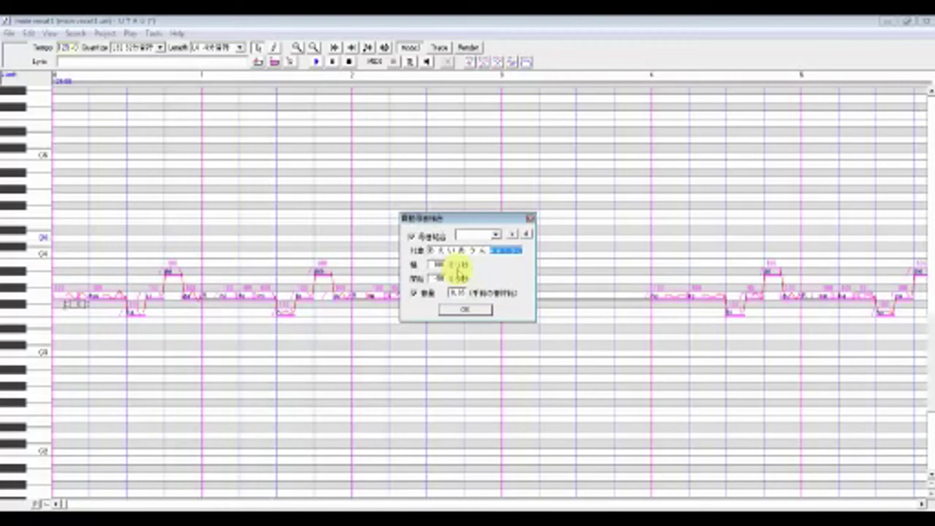
{"action": "key", "text": "Right"}
{"action": "key", "text": "Right"}
{"action": "key", "text": "Right"}
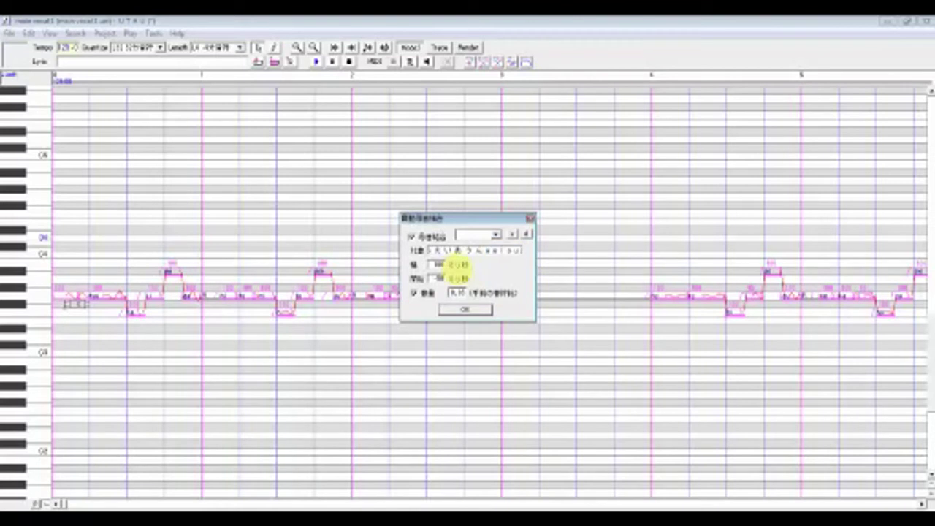
{"action": "key", "text": "Left"}
{"action": "key", "text": "Left"}
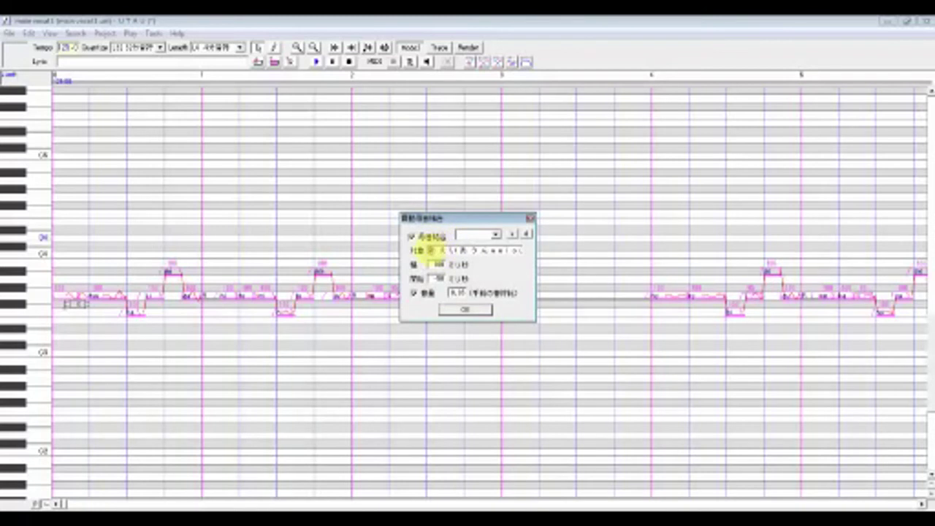
{"action": "left_click_drag", "start_coordinate": [430, 250], "coordinate": [533, 254]}
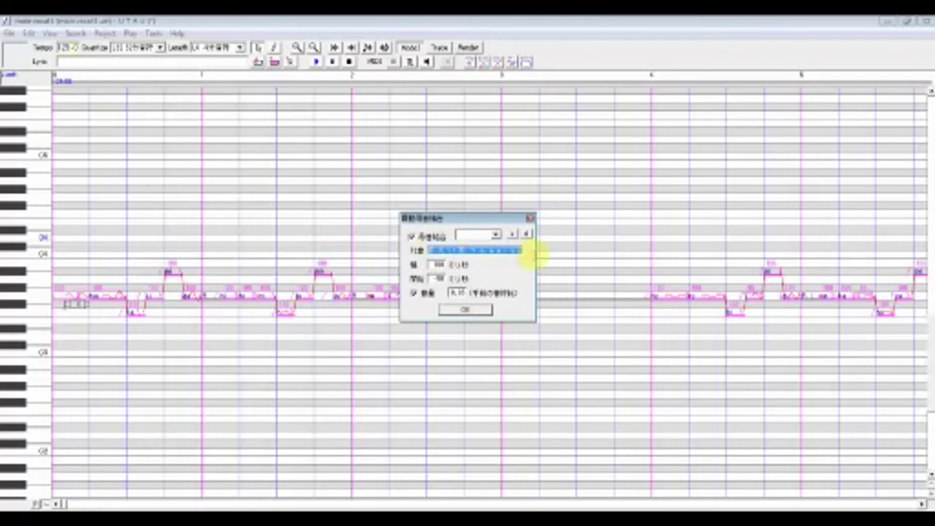
{"action": "left_click", "coordinate": [476, 308]}
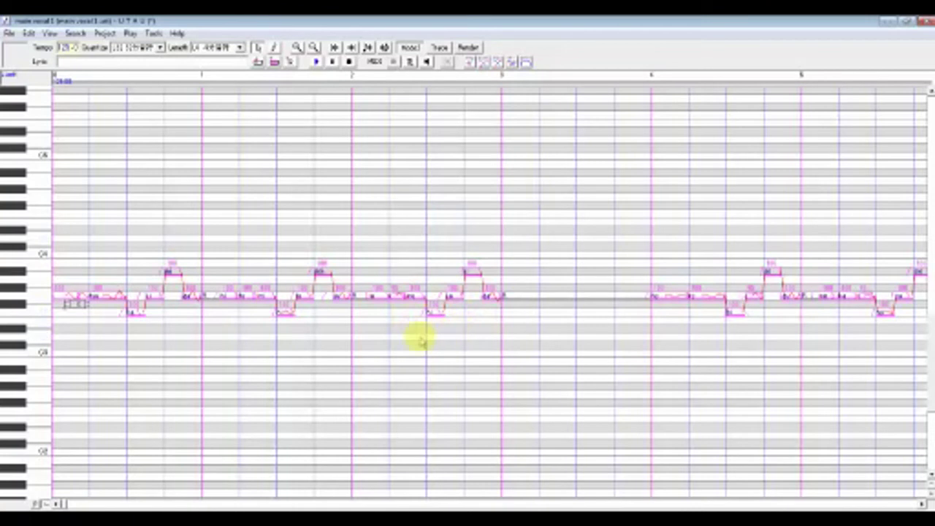
Step: Audition the crossfaded melody, then drag-select the notes of bars 1–3
{"action": "key", "text": "space"}
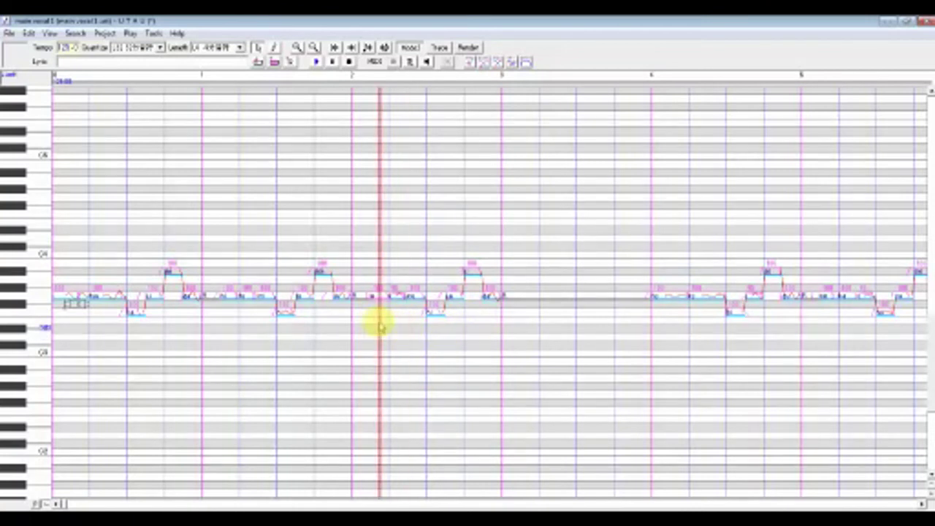
{"action": "left_click", "coordinate": [393, 286]}
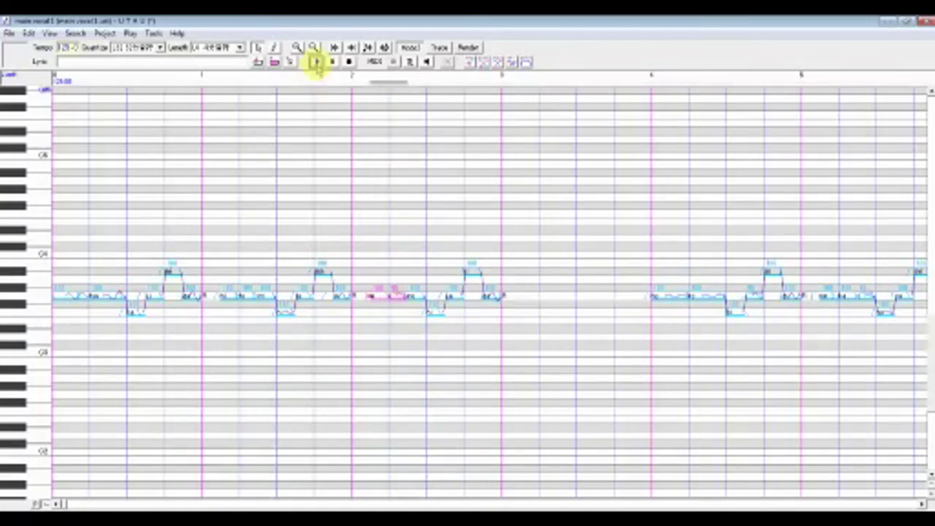
{"action": "left_click", "coordinate": [316, 61]}
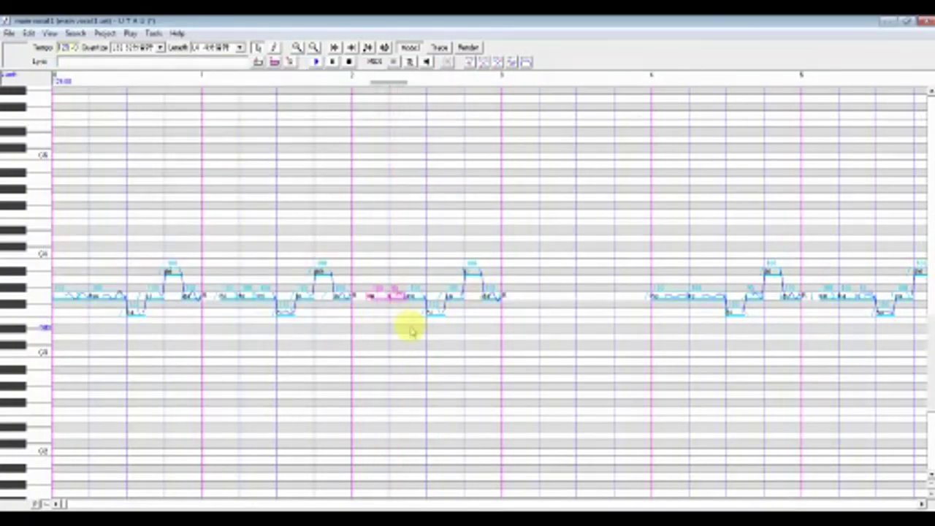
{"action": "left_click", "coordinate": [315, 62]}
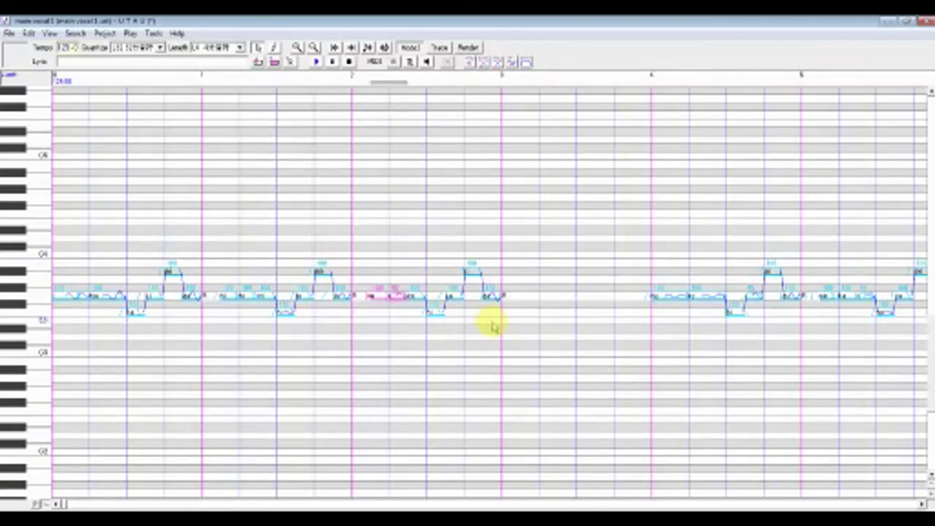
{"action": "left_click_drag", "start_coordinate": [495, 327], "coordinate": [55, 255]}
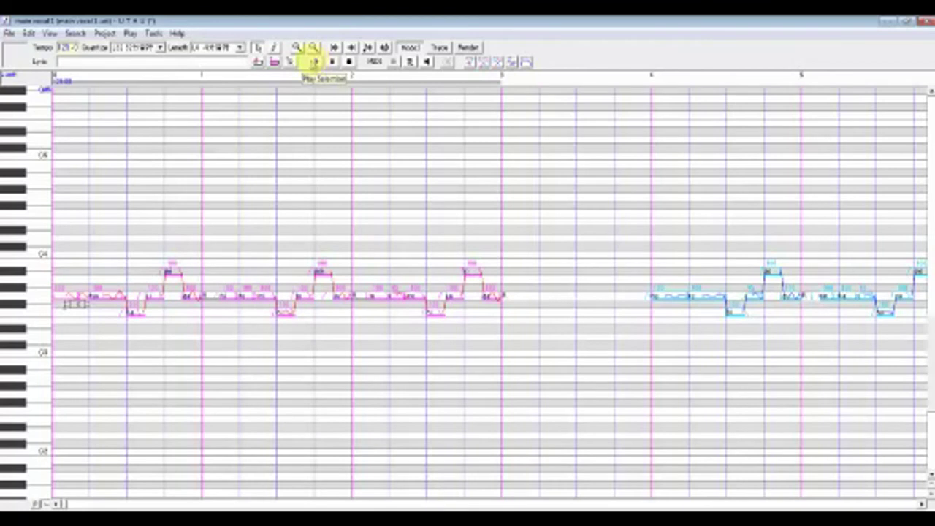
Step: Render and play the selected first three bars, then switch to the other open UTAU project
{"action": "left_click", "coordinate": [314, 62]}
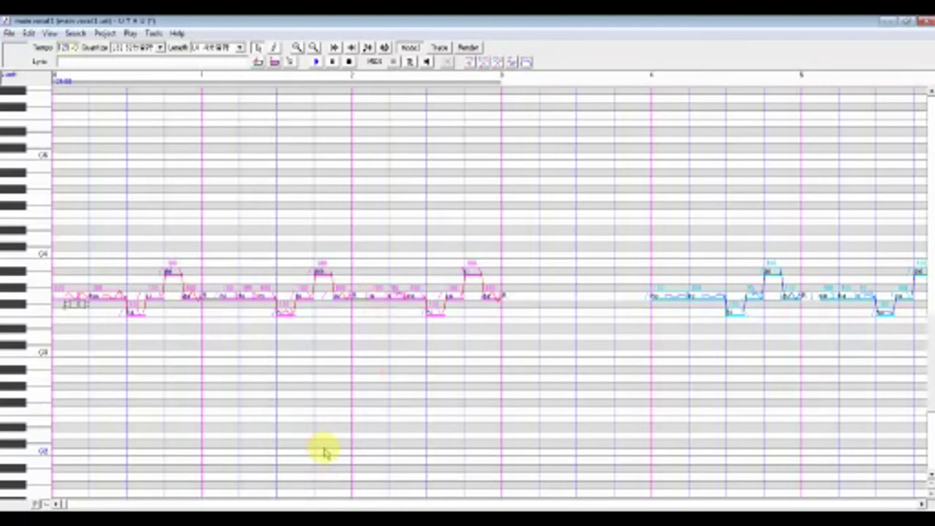
{"action": "left_click", "coordinate": [298, 503]}
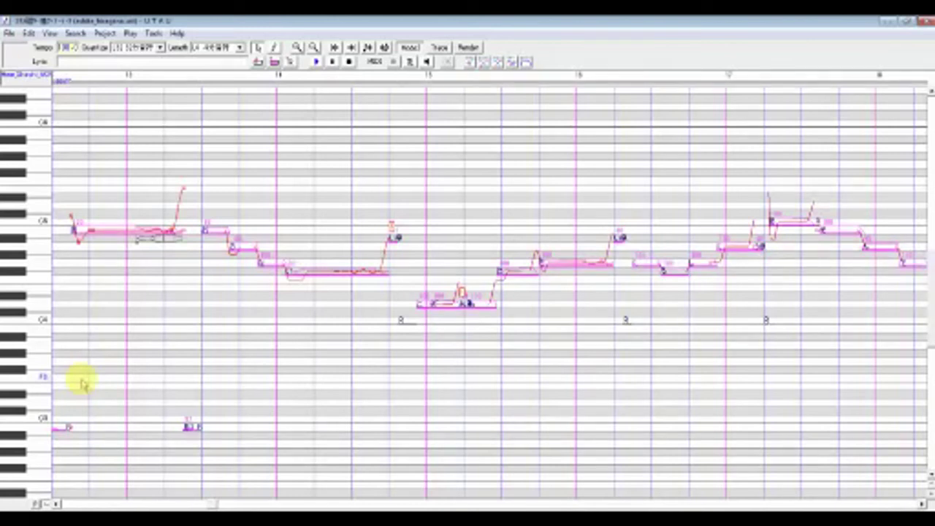
Step: Run the first plug-in under Tools > Plug-ins to reset the melody notes' parameters
{"action": "left_click", "coordinate": [153, 33]}
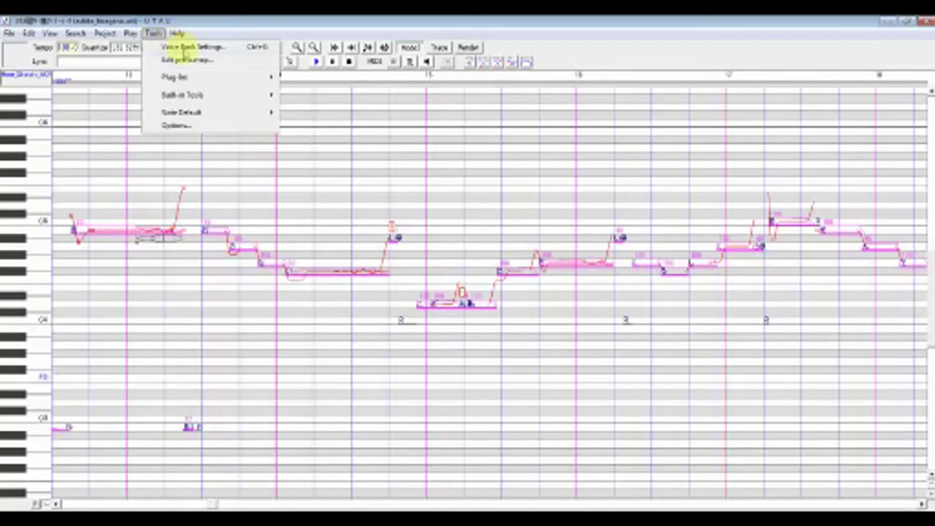
{"action": "mouse_move", "coordinate": [250, 83]}
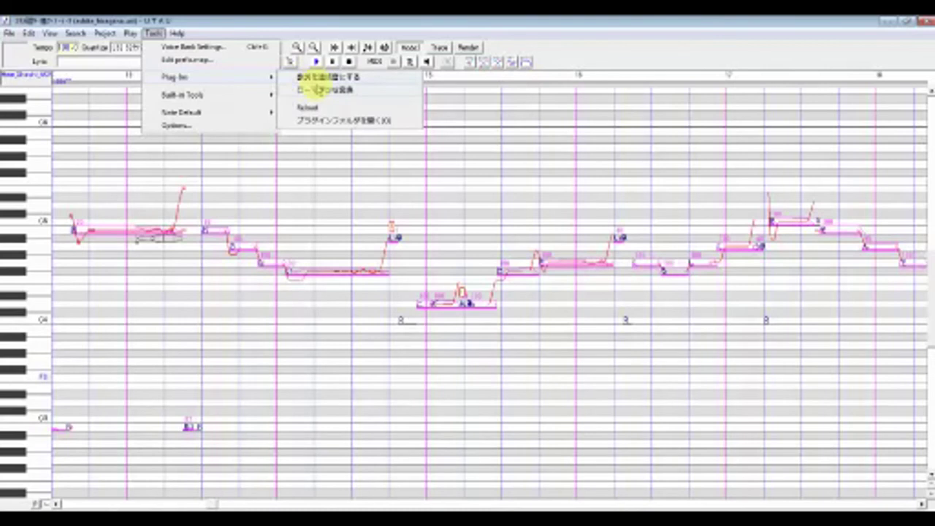
{"action": "left_click", "coordinate": [317, 77]}
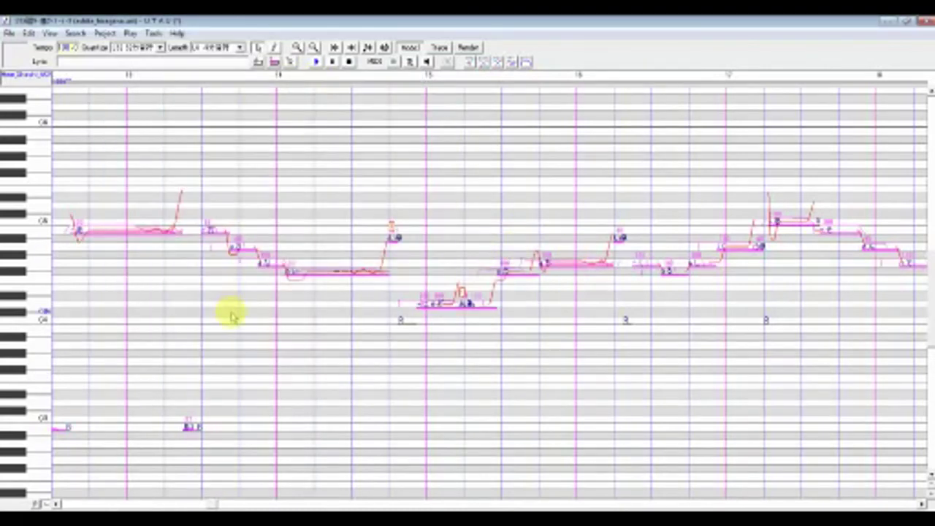
{"action": "mouse_move", "coordinate": [217, 503]}
{"action": "left_mouse_down"}
{"action": "mouse_move", "coordinate": [186, 502]}
{"action": "mouse_move", "coordinate": [210, 503]}
{"action": "left_mouse_up"}
Step: Select the range from bar 13 to about bar 17 and render it for playback
{"action": "left_click", "coordinate": [173, 448]}
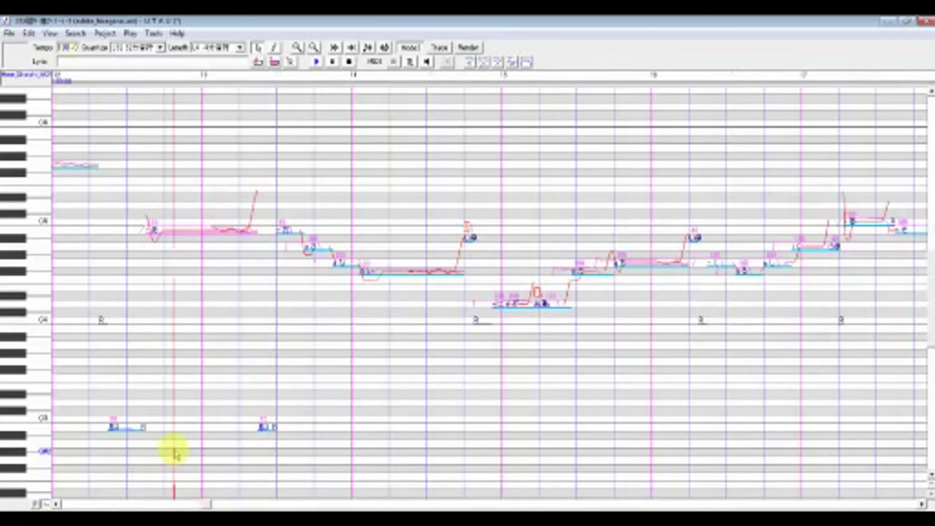
{"action": "left_click", "coordinate": [687, 362]}
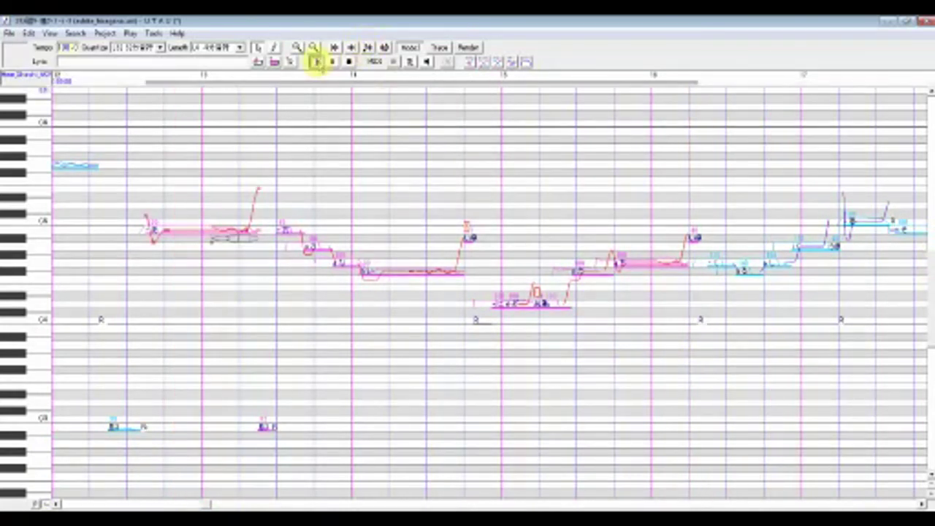
{"action": "left_click", "coordinate": [315, 62]}
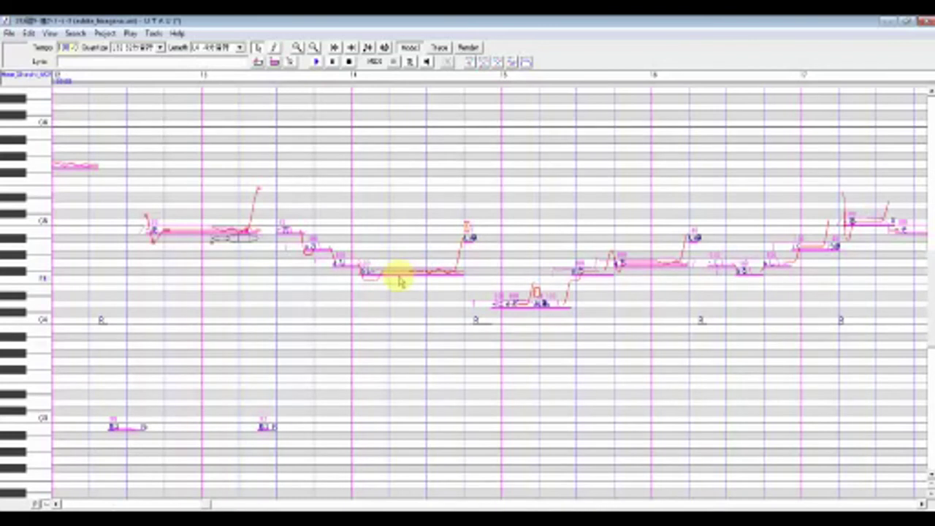
{"action": "right_click", "coordinate": [395, 272]}
{"action": "left_click", "coordinate": [451, 395]}
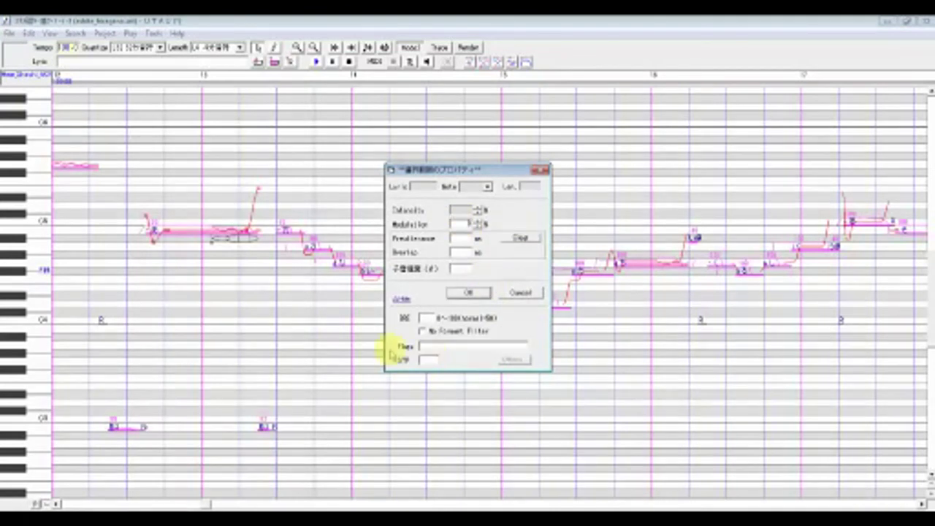
{"action": "left_click", "coordinate": [472, 294]}
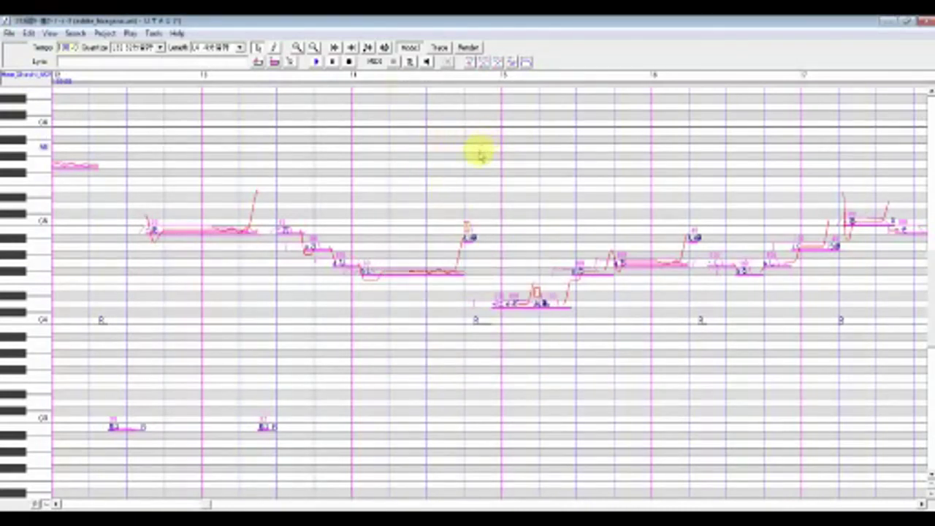
Step: Turn off the note marker display, then replay and re-render the bar 13–17 passage
{"action": "left_click", "coordinate": [470, 62]}
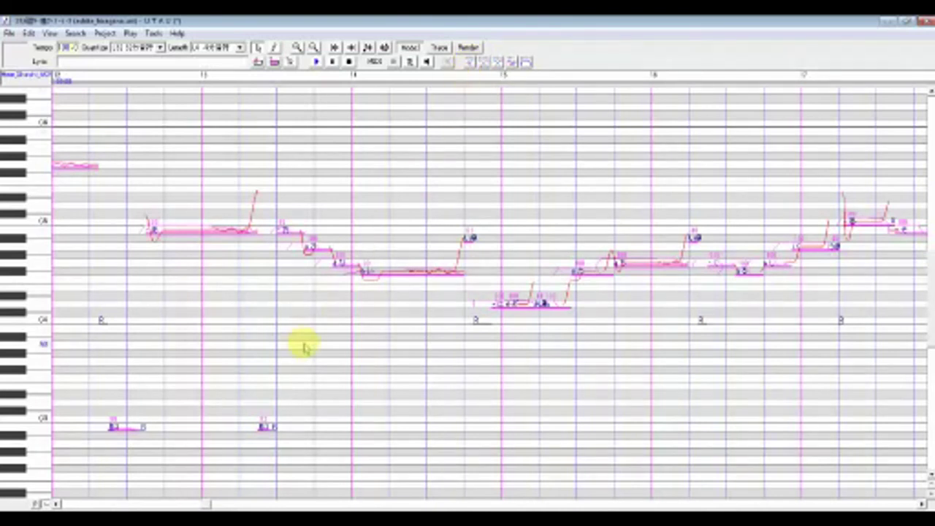
{"action": "key", "text": "space"}
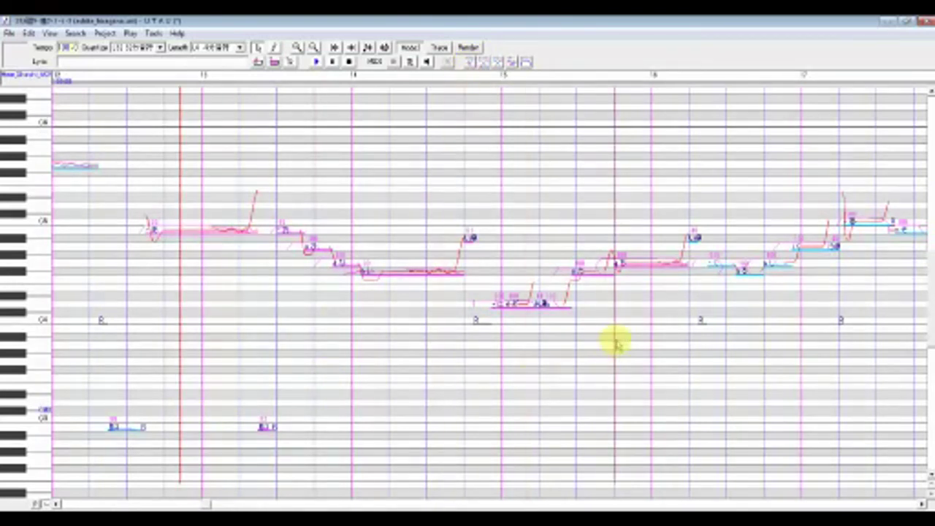
{"action": "key", "text": "space"}
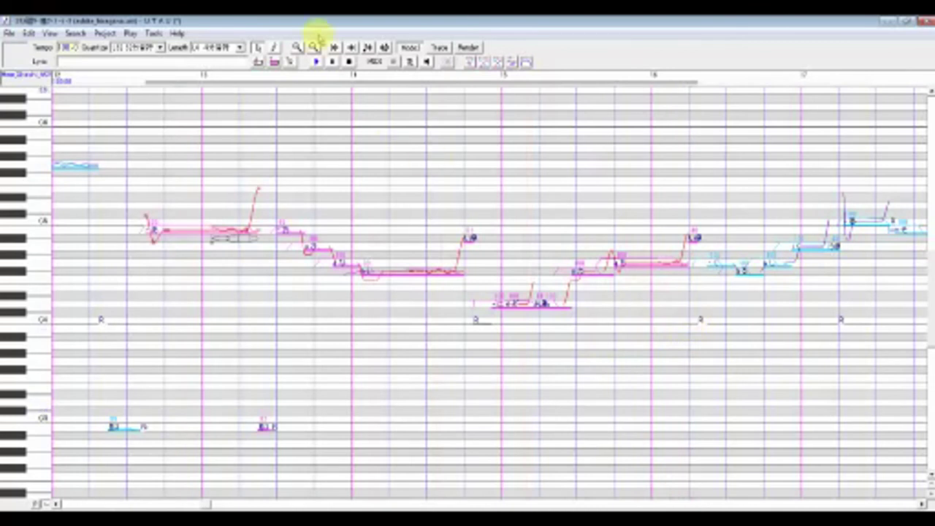
{"action": "left_click", "coordinate": [316, 62]}
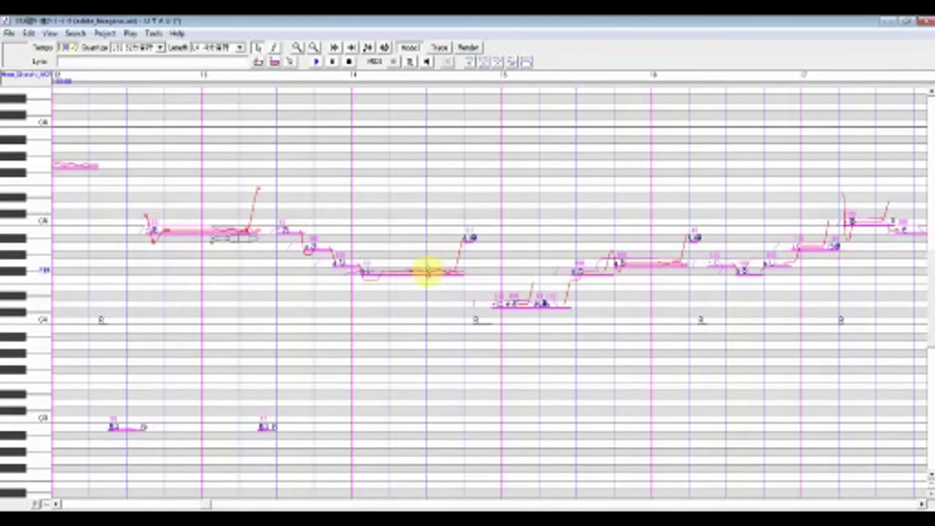
Step: Apply a new 子音速度 (consonant velocity) to the selected passage notes and start playback
{"action": "right_click", "coordinate": [428, 272]}
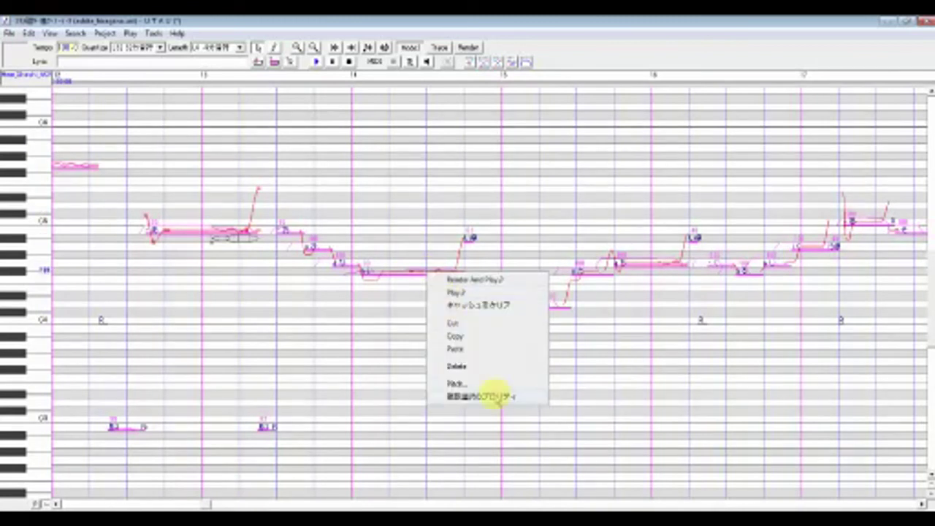
{"action": "left_click", "coordinate": [493, 399]}
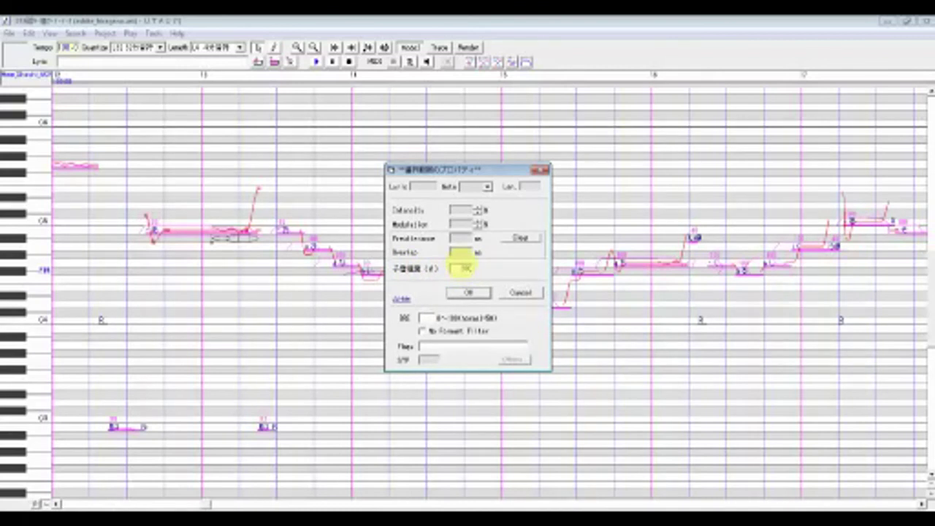
{"action": "left_click", "coordinate": [469, 292]}
{"action": "key", "text": "space"}
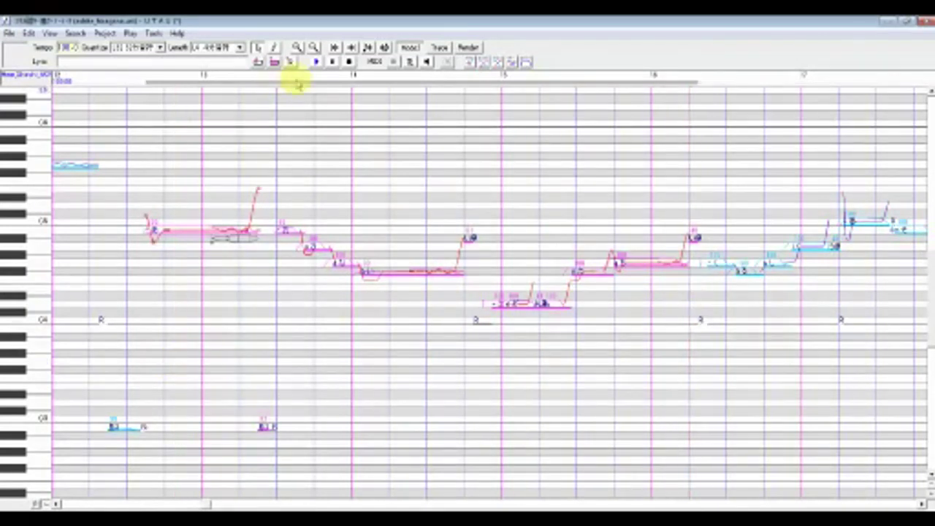
{"action": "left_click", "coordinate": [315, 61]}
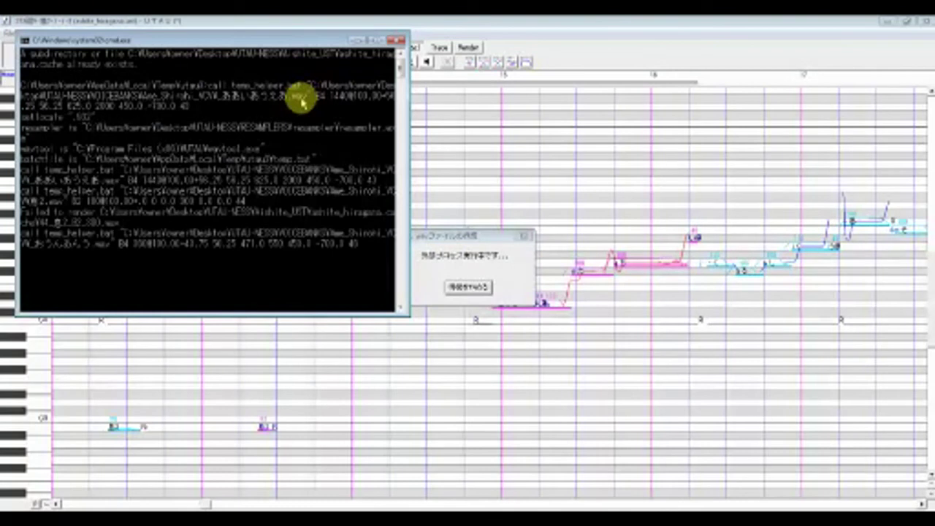
{"action": "left_click", "coordinate": [468, 287]}
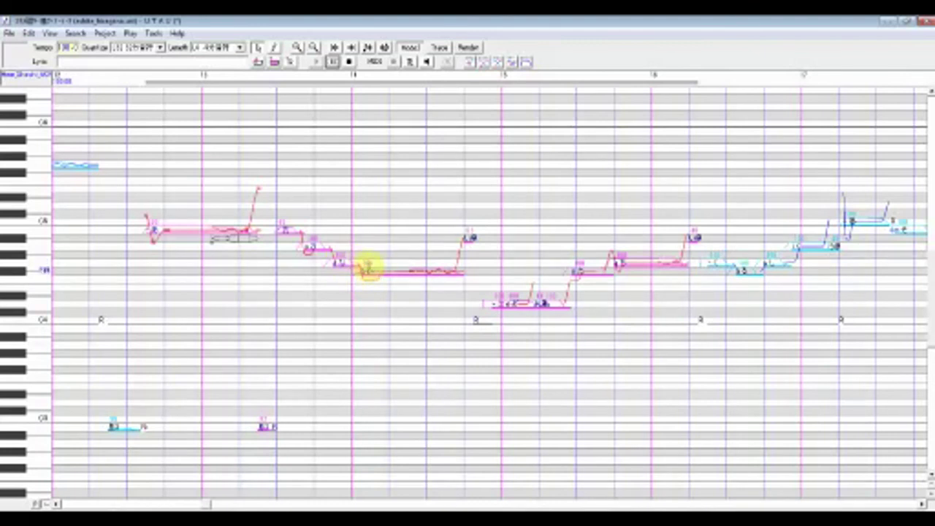
{"action": "key", "text": "space"}
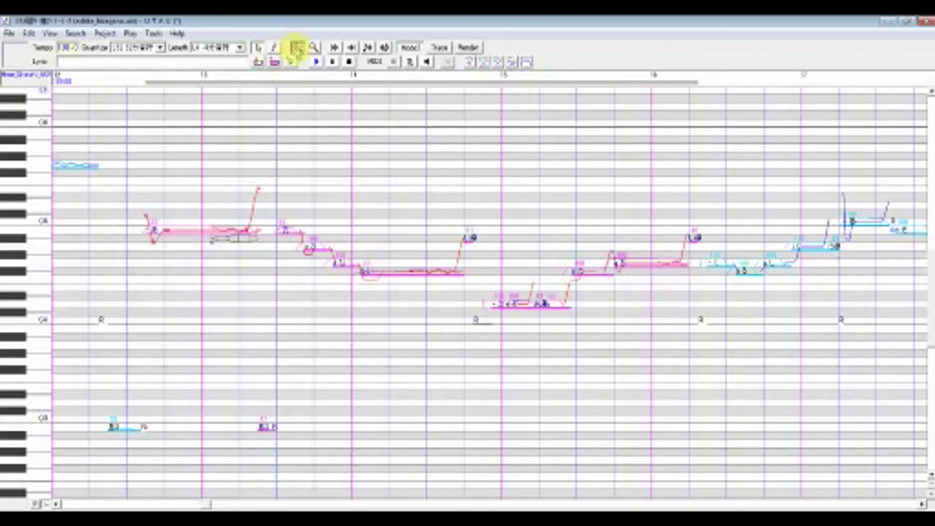
{"action": "left_click", "coordinate": [296, 47]}
Step: Drag to adjust the length of the low note ending measure 15's phrase, then play the passage twice
{"action": "mouse_move", "coordinate": [194, 501]}
{"action": "left_mouse_down"}
{"action": "mouse_move", "coordinate": [217, 504]}
{"action": "mouse_move", "coordinate": [203, 503]}
{"action": "left_mouse_up"}
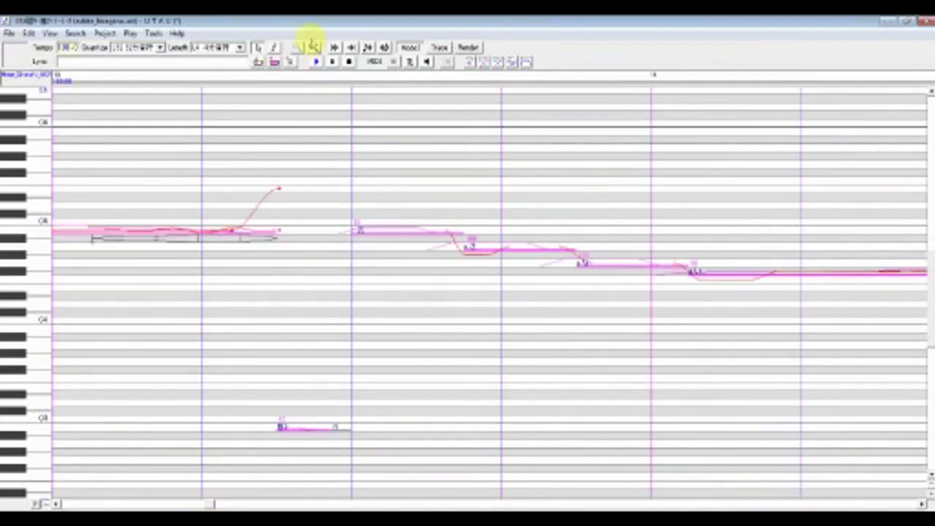
{"action": "left_click", "coordinate": [313, 47]}
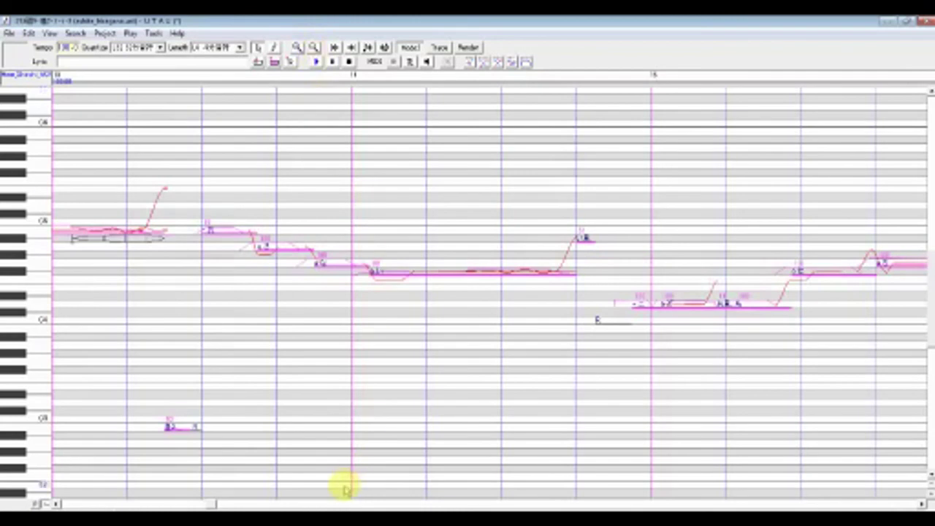
{"action": "left_click_drag", "start_coordinate": [210, 501], "coordinate": [219, 504]}
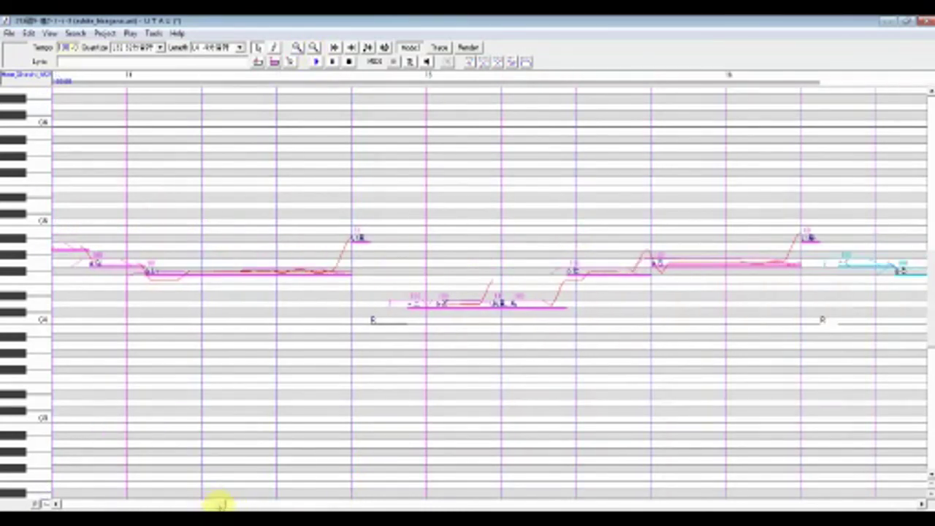
{"action": "left_click", "coordinate": [447, 314]}
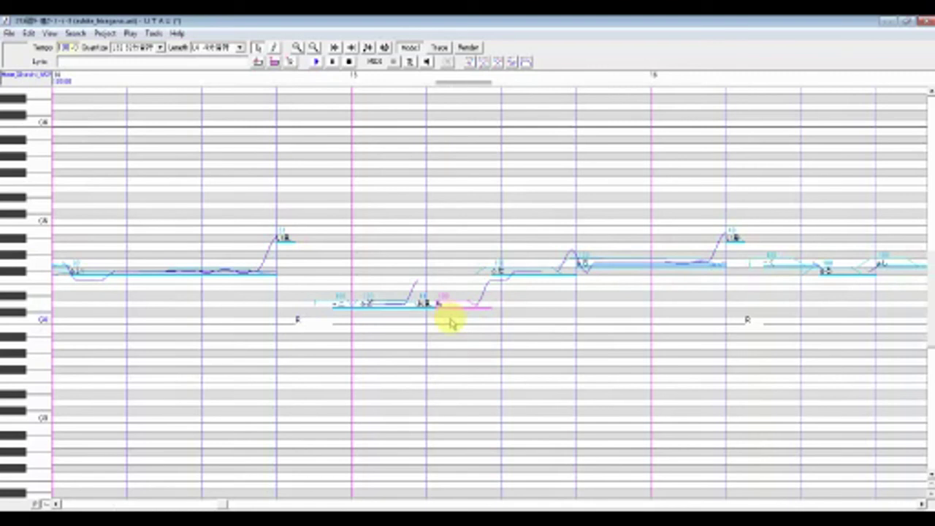
{"action": "left_click_drag", "start_coordinate": [444, 303], "coordinate": [429, 311]}
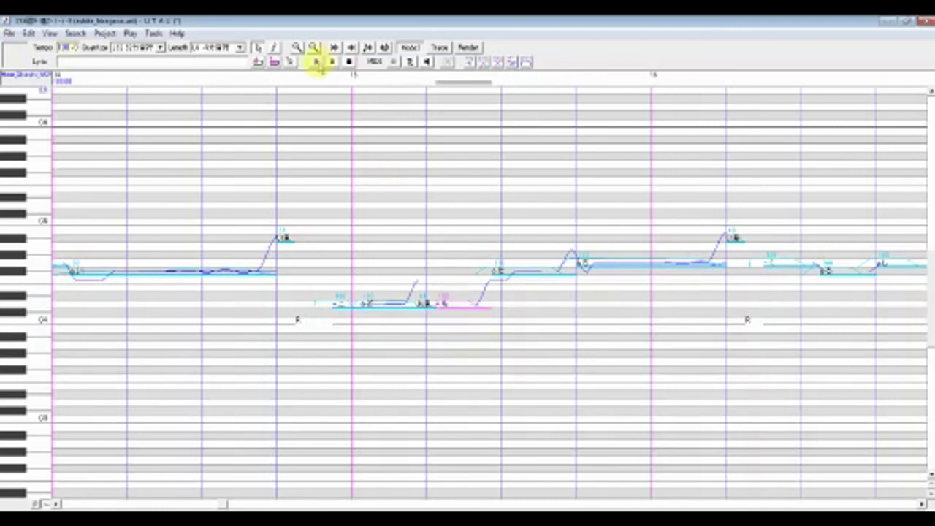
{"action": "left_click", "coordinate": [316, 62]}
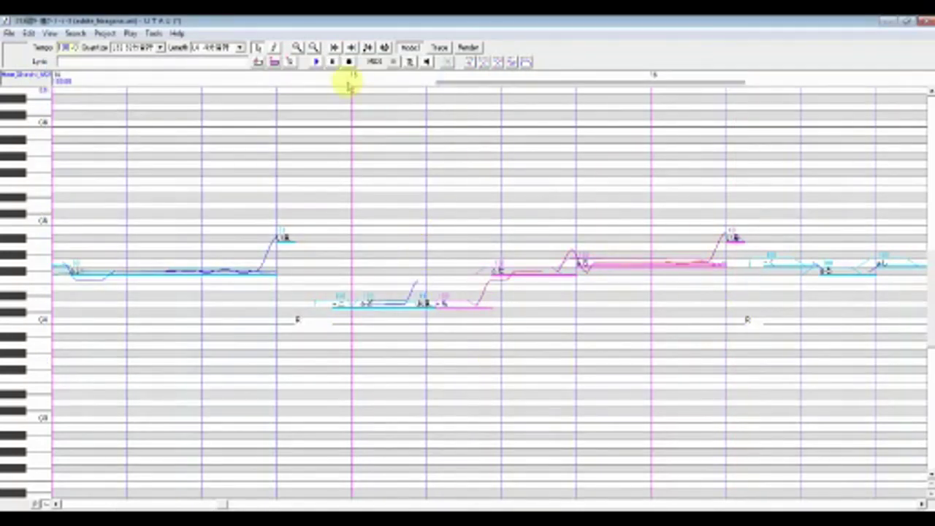
{"action": "left_click", "coordinate": [316, 62]}
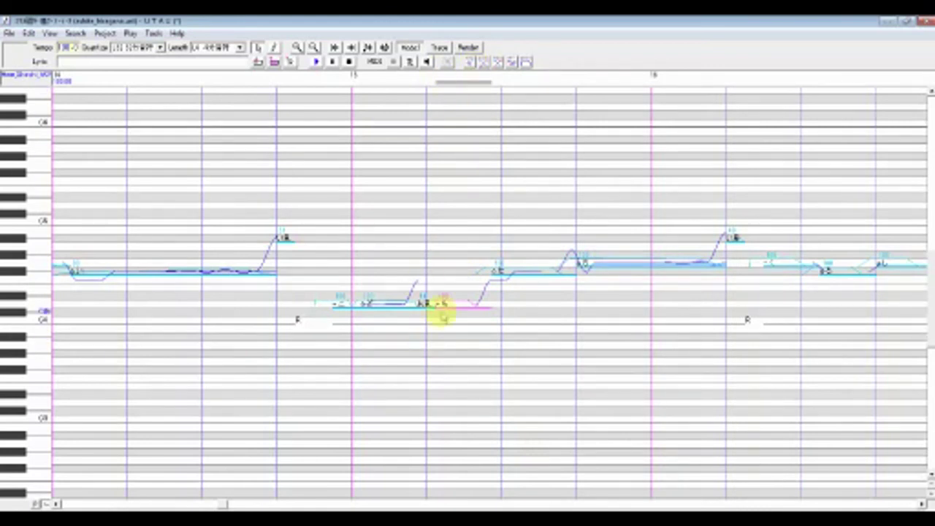
Step: Open and close the low note's properties, then reset its envelope
{"action": "right_click", "coordinate": [455, 301]}
{"action": "left_click", "coordinate": [496, 472]}
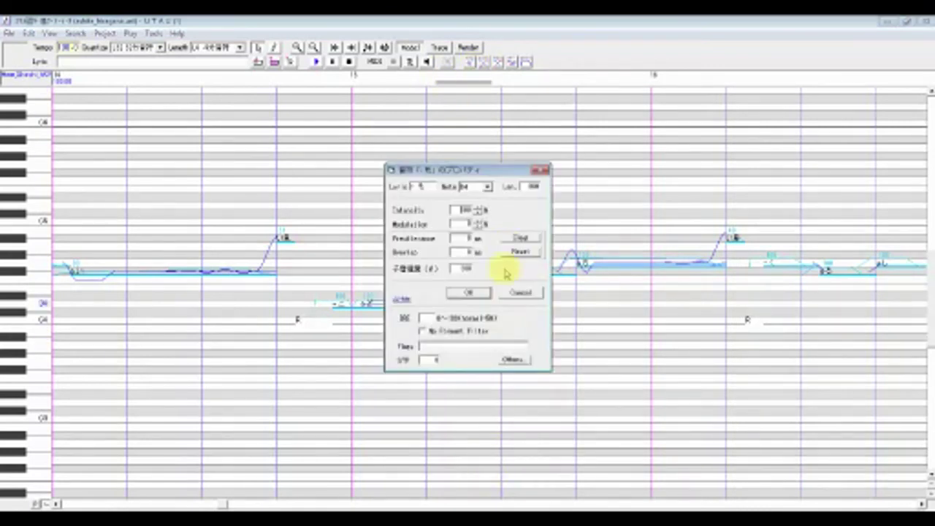
{"action": "left_click", "coordinate": [470, 293]}
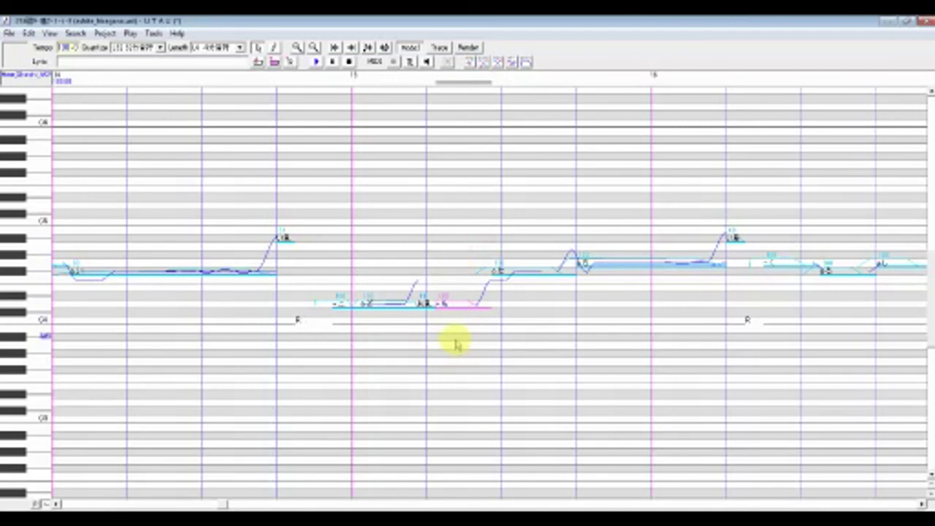
{"action": "left_click", "coordinate": [527, 64]}
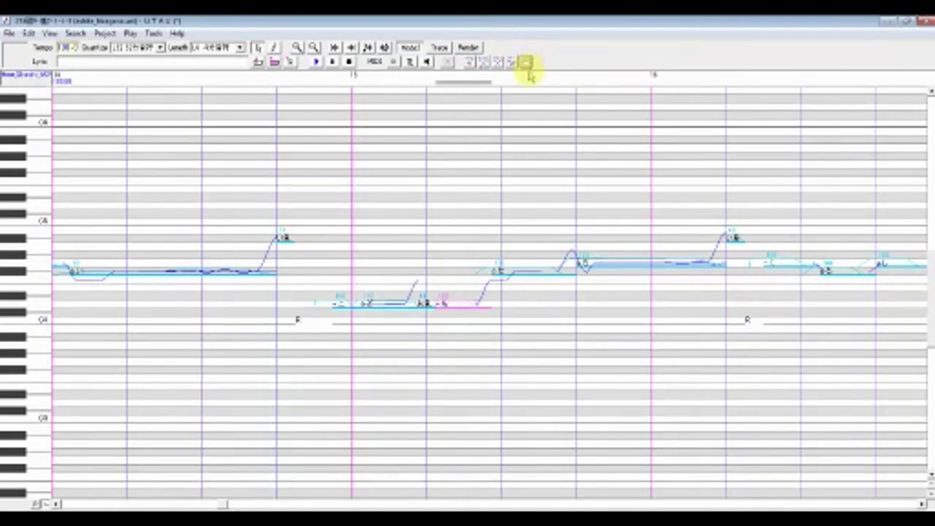
Step: Clear the low note's Preutterance and Overlap in its properties, then select the following notes
{"action": "right_click", "coordinate": [445, 310]}
{"action": "left_click", "coordinate": [478, 480]}
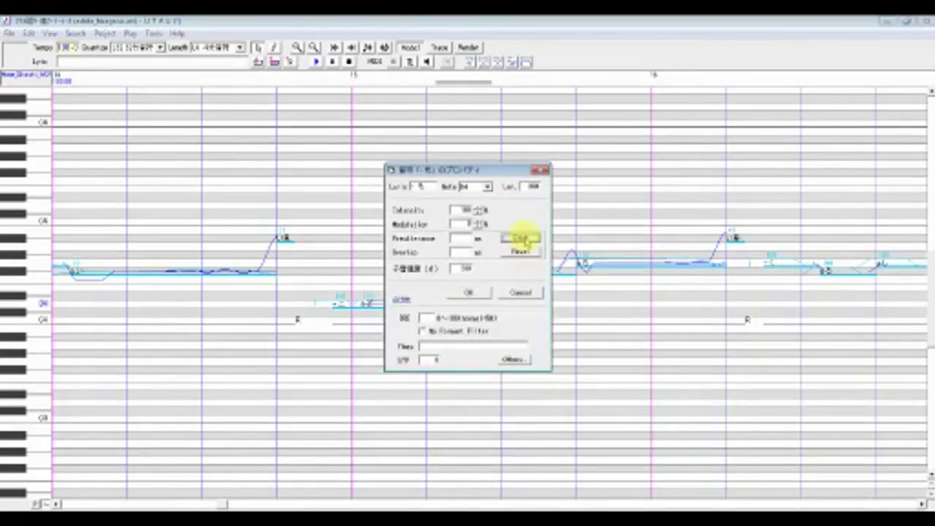
{"action": "left_click", "coordinate": [520, 240]}
{"action": "left_click", "coordinate": [468, 293]}
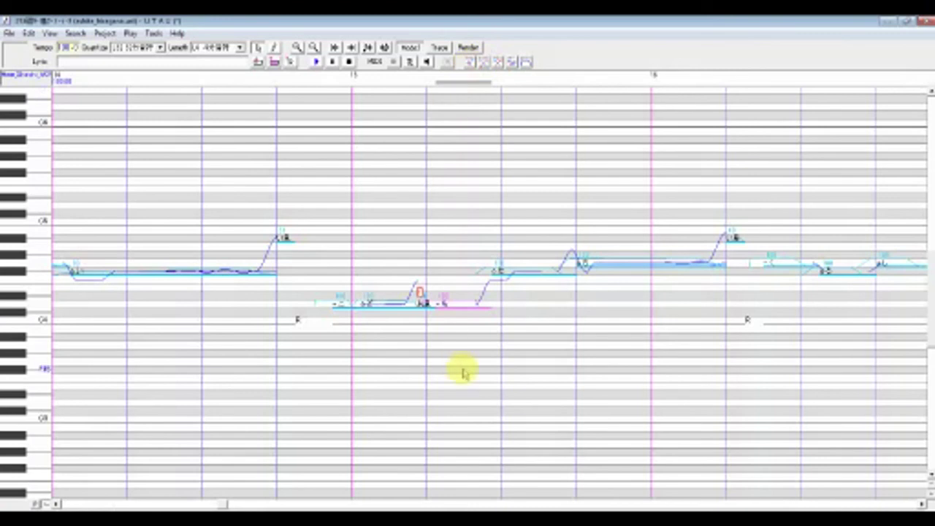
{"action": "left_click_drag", "start_coordinate": [461, 372], "coordinate": [744, 296]}
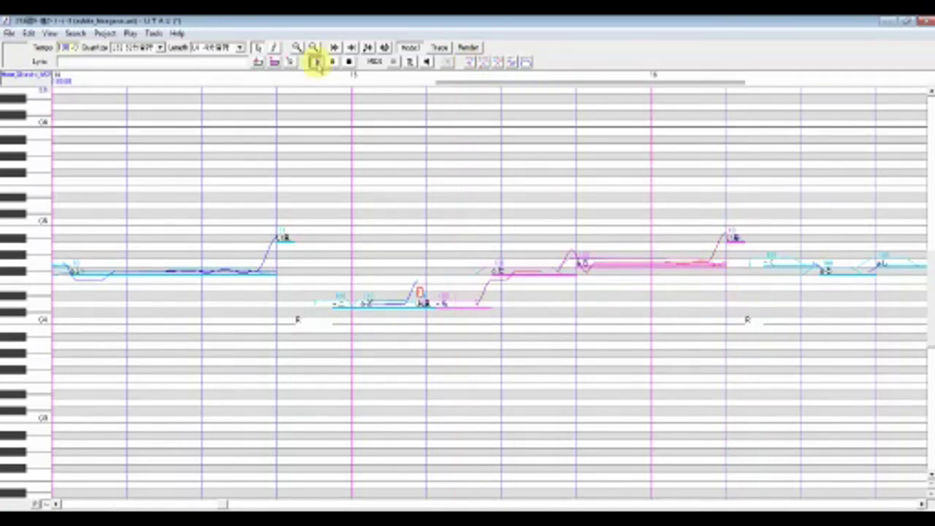
Step: Briefly render the selected phrase, then stop playback and pick the next note
{"action": "left_click", "coordinate": [316, 61]}
{"action": "left_click", "coordinate": [482, 292]}
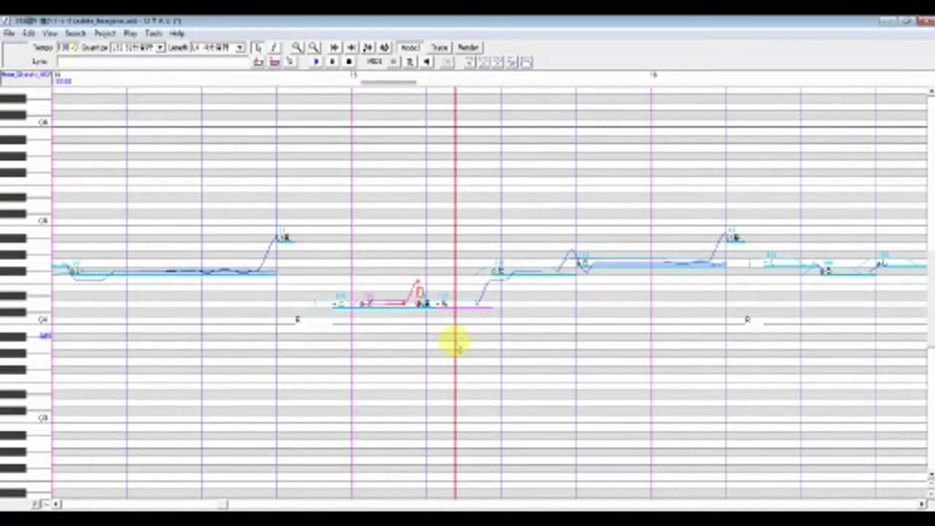
{"action": "left_click", "coordinate": [454, 304]}
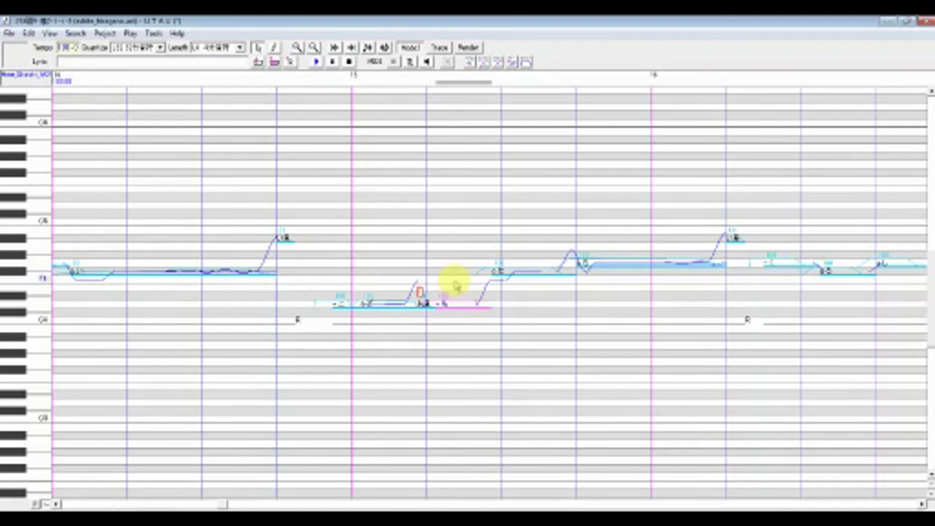
Step: Zoom out, select the notes from measure 13 to 16, and render-play them
{"action": "left_click", "coordinate": [226, 505]}
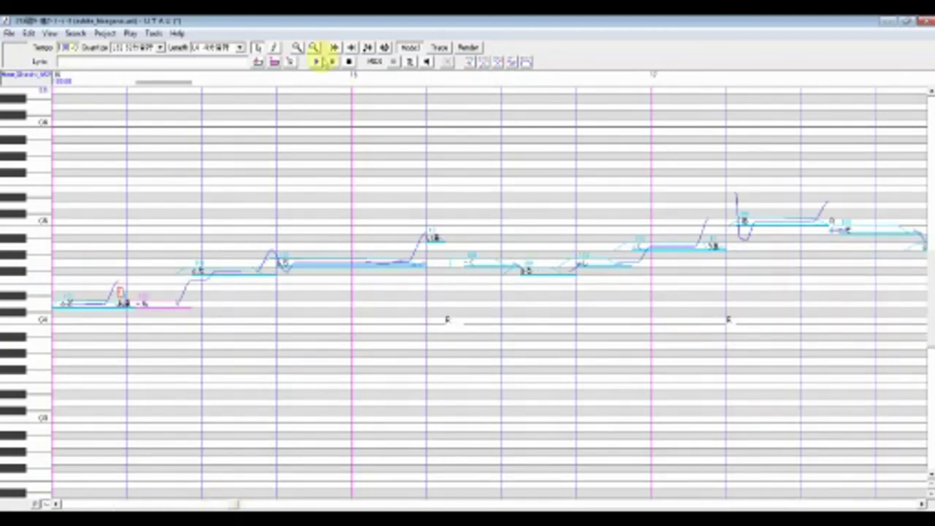
{"action": "left_click", "coordinate": [314, 47]}
{"action": "left_click", "coordinate": [313, 46]}
{"action": "left_click_drag", "start_coordinate": [244, 503], "coordinate": [205, 500]}
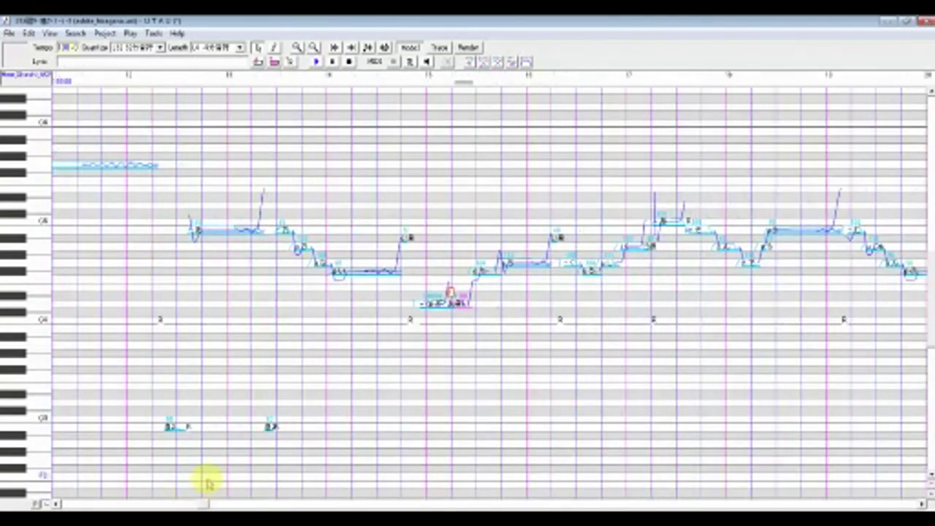
{"action": "left_click_drag", "start_coordinate": [216, 444], "coordinate": [550, 394]}
{"action": "left_click", "coordinate": [316, 62]}
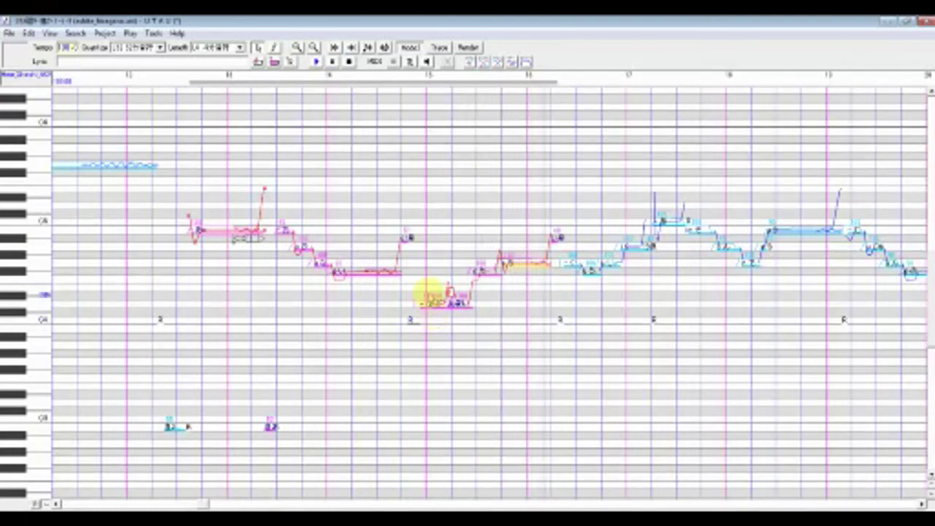
{"action": "left_click", "coordinate": [296, 46]}
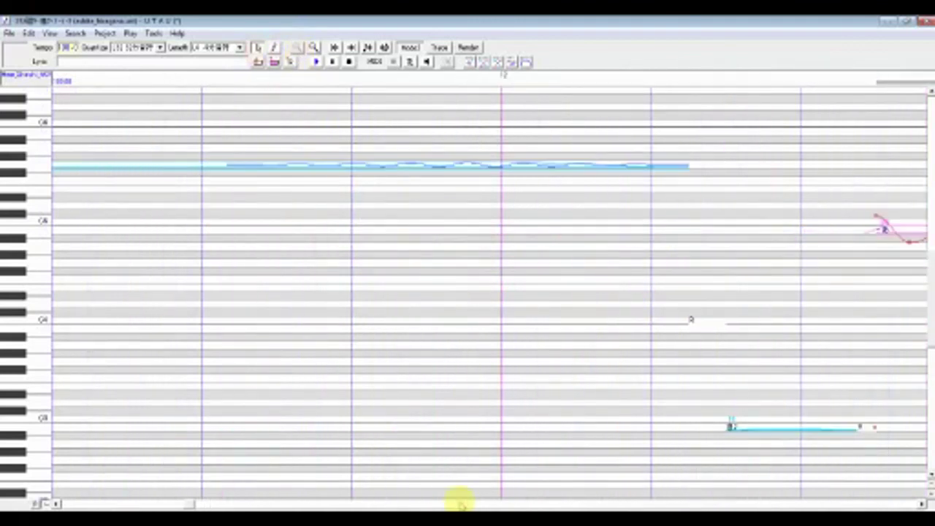
Step: Select only the red-marked low note in measure 15 and bring up its context menu
{"action": "left_click_drag", "start_coordinate": [194, 501], "coordinate": [231, 502]}
{"action": "left_click", "coordinate": [337, 312]}
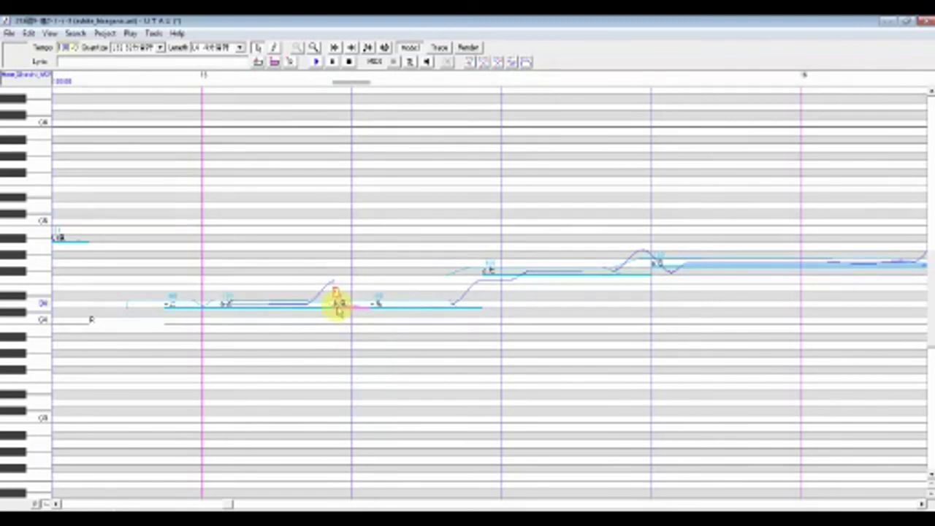
{"action": "right_click", "coordinate": [338, 310]}
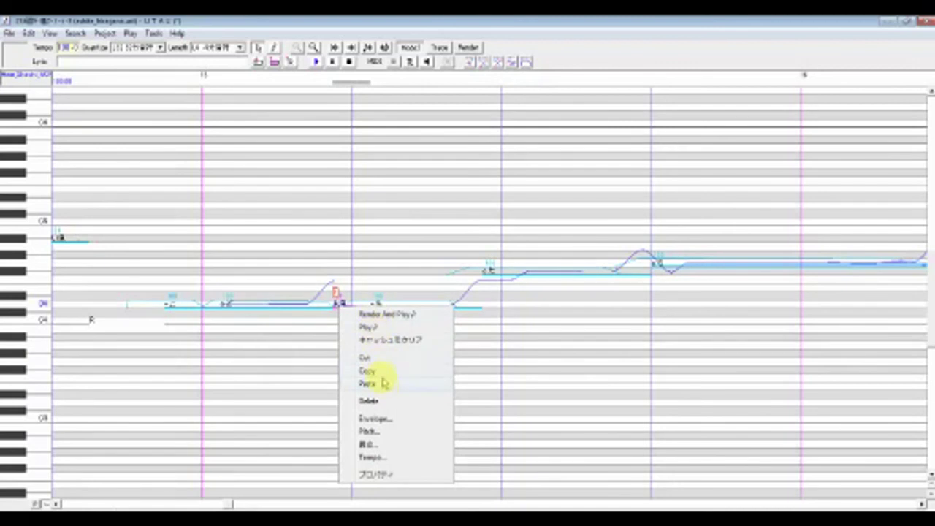
Step: Rebuild the bar 15 low note's volume envelope into a clean rise-and-fall shape and apply it
{"action": "left_click", "coordinate": [388, 420]}
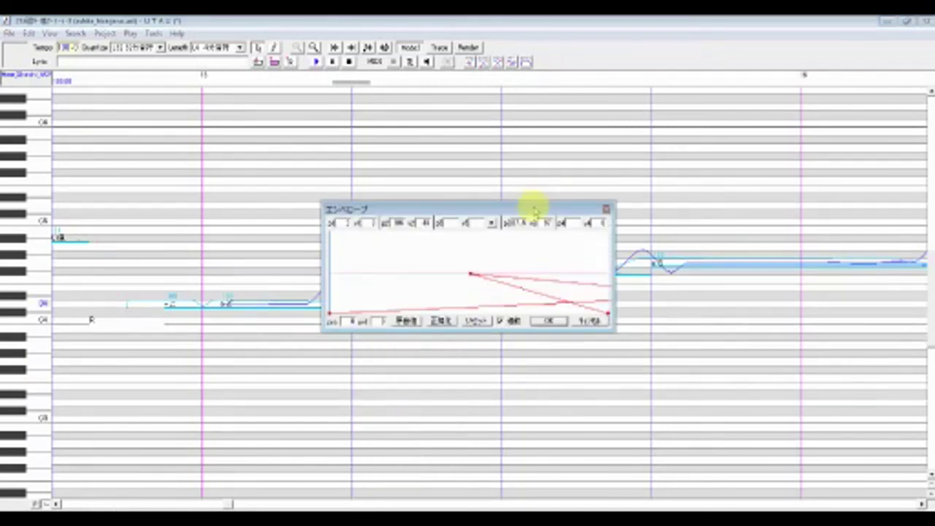
{"action": "left_click_drag", "start_coordinate": [535, 209], "coordinate": [454, 216]}
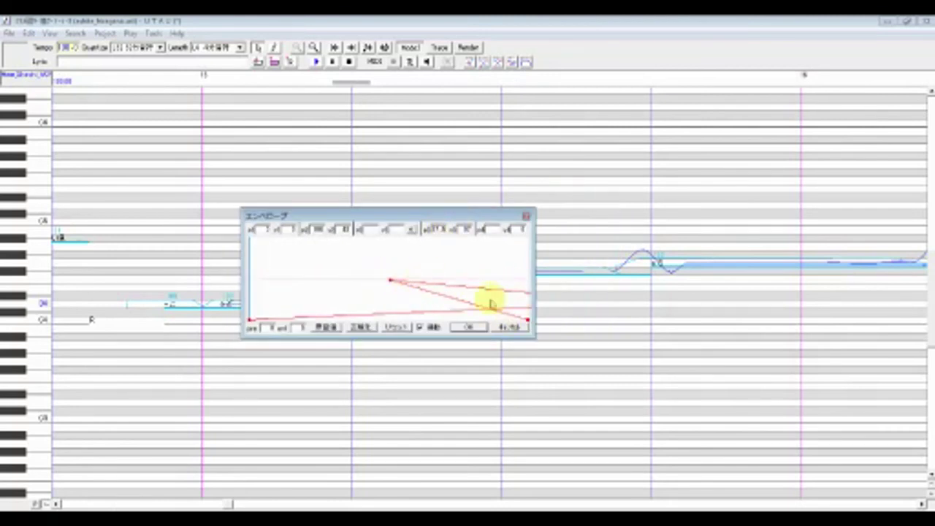
{"action": "left_click", "coordinate": [361, 328]}
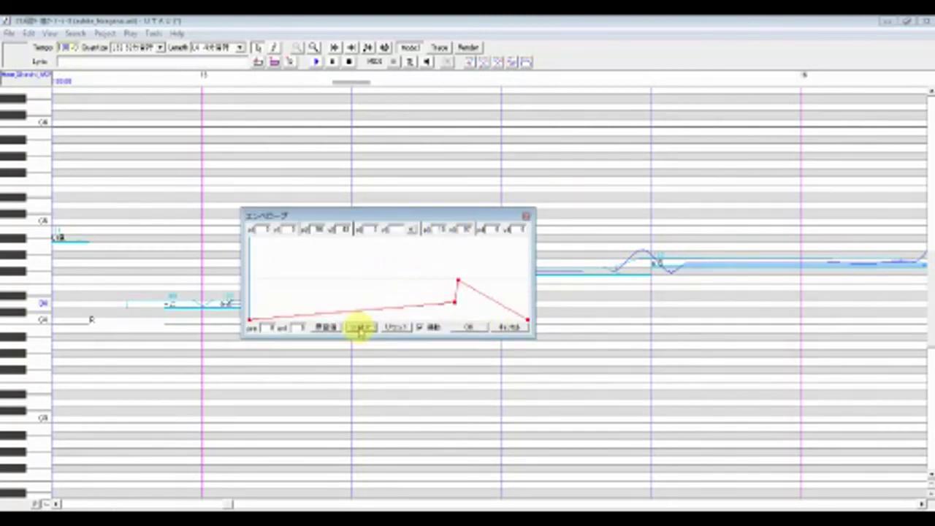
{"action": "left_click", "coordinate": [469, 326]}
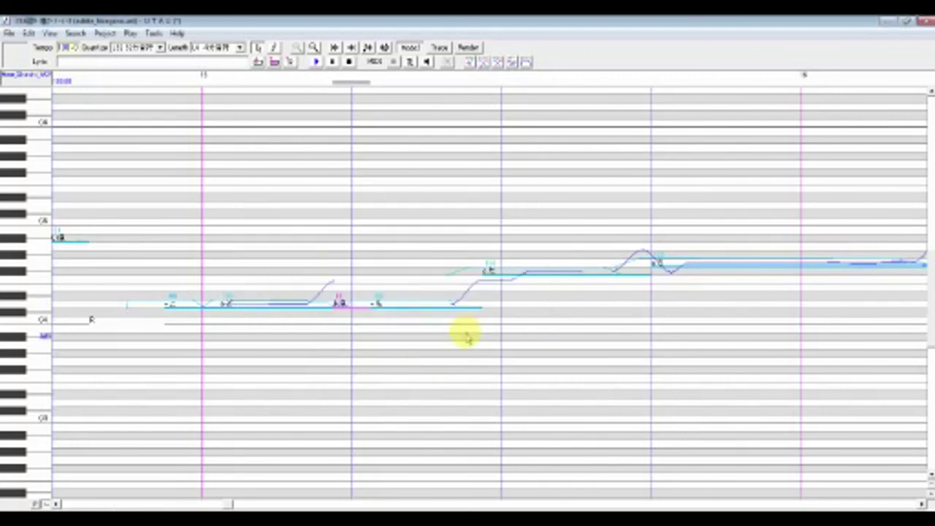
Step: Play the bars 14–16 phrase twice, then select only the long held low note in bar 15
{"action": "left_click", "coordinate": [293, 438]}
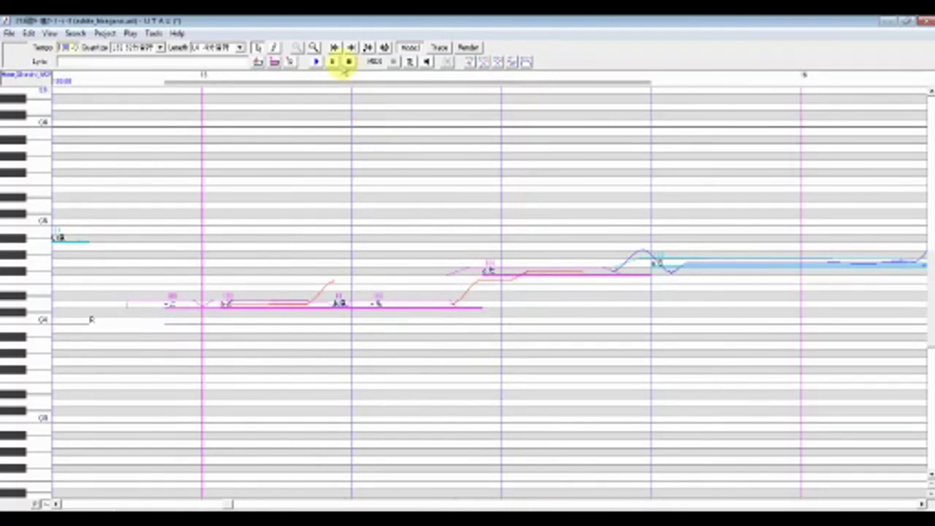
{"action": "left_click", "coordinate": [316, 62]}
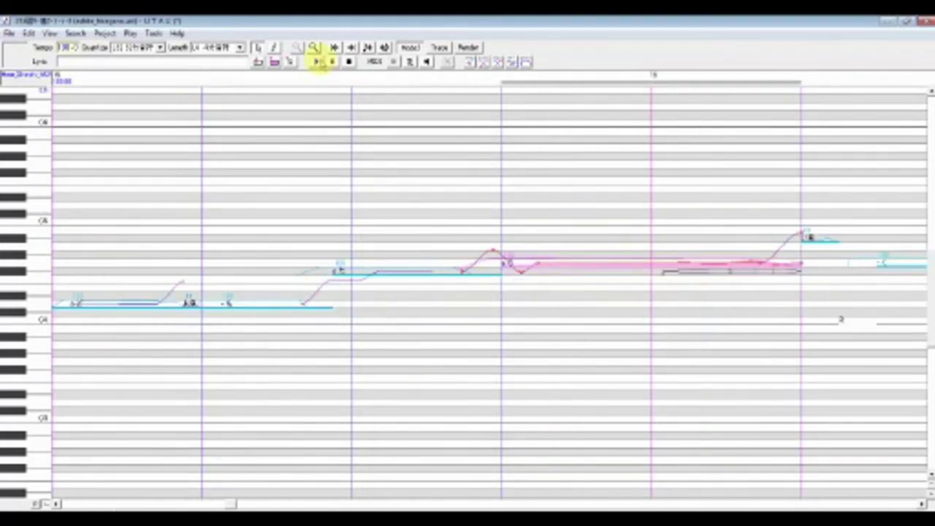
{"action": "left_click", "coordinate": [316, 63]}
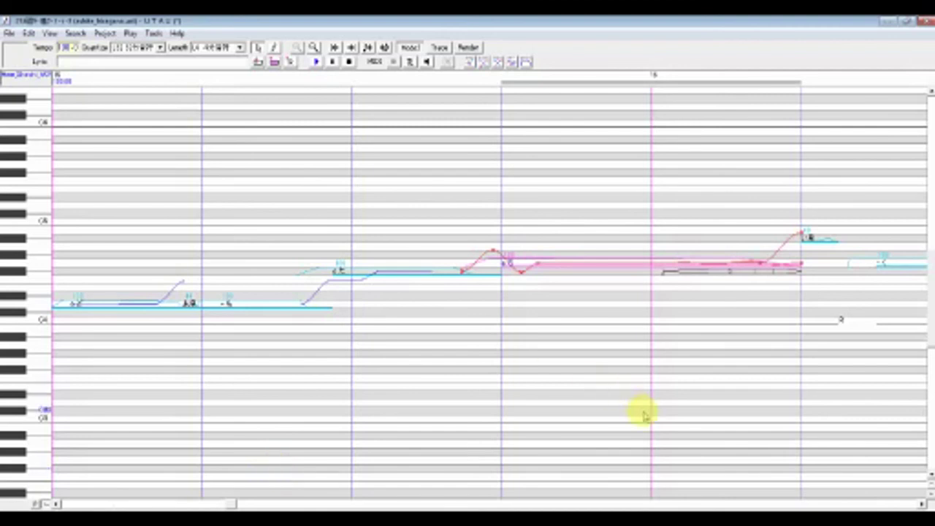
{"action": "left_click_drag", "start_coordinate": [643, 414], "coordinate": [277, 413]}
{"action": "left_click_drag", "start_coordinate": [540, 411], "coordinate": [469, 504]}
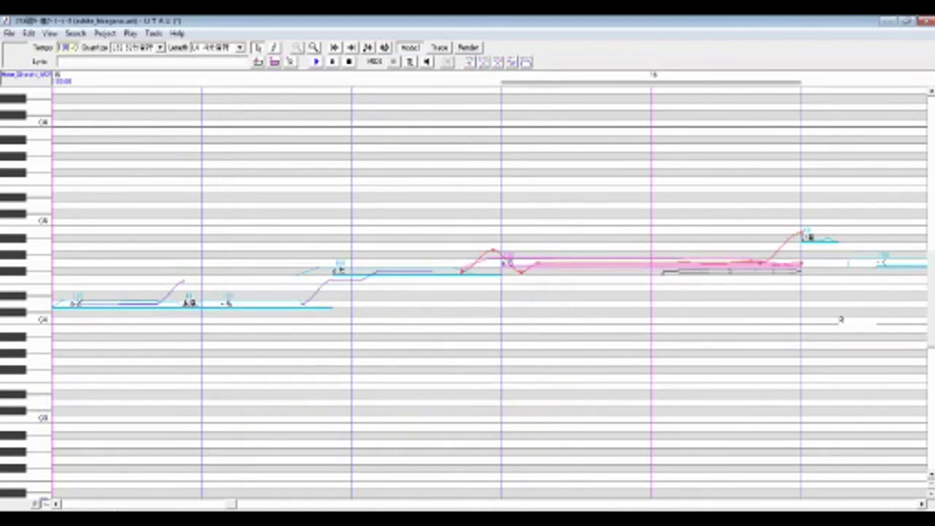